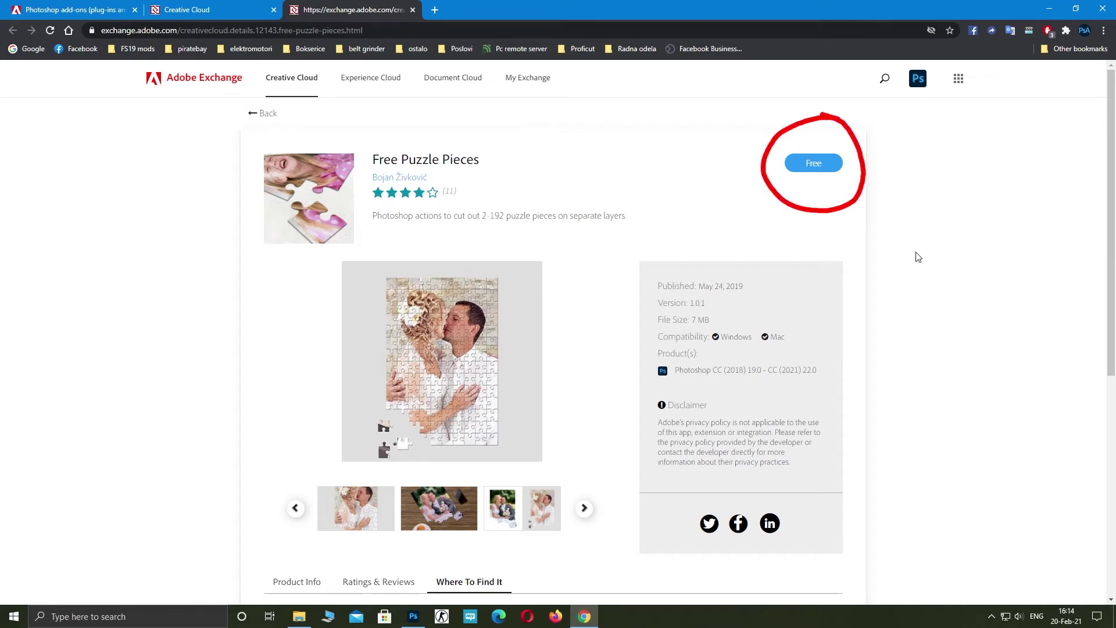
# Acquire the Free Puzzle Pieces actions on Adobe Exchange by choosing Free
pyautogui.click(814, 163)
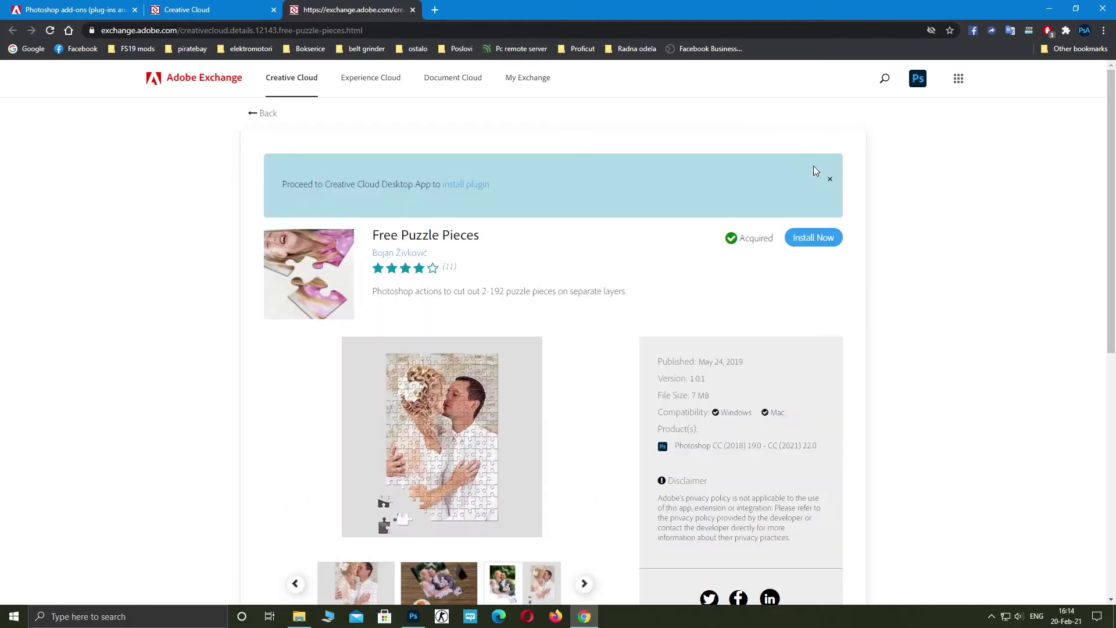
# Install the Free Puzzle Pieces plugin for Photoshop via Creative Cloud Desktop, then close Creative Cloud
pyautogui.press('Escape')
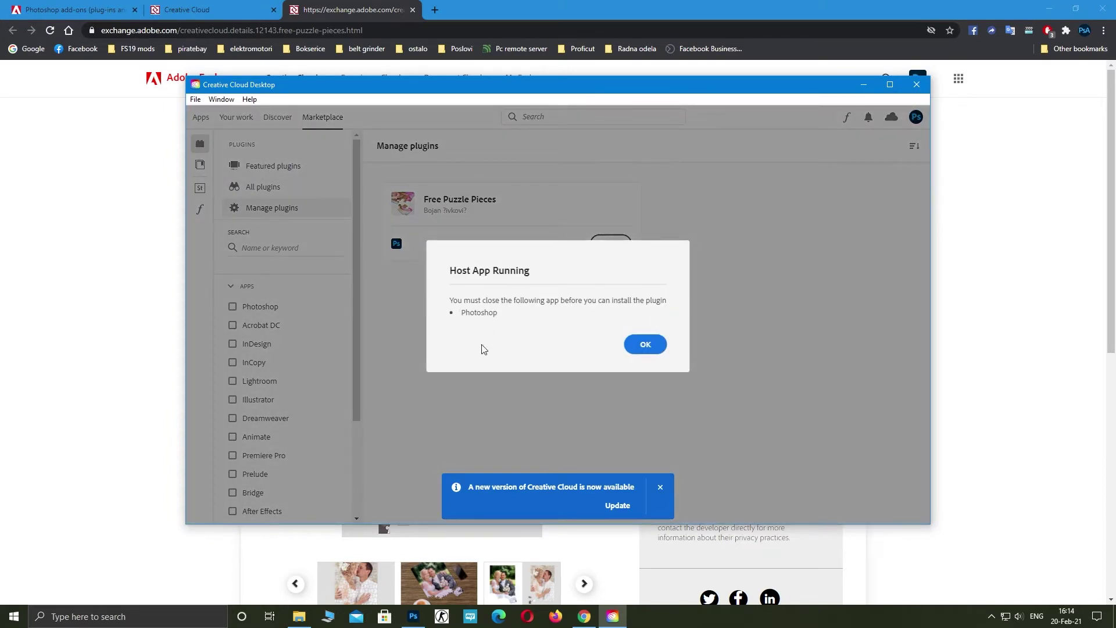
pyautogui.moveTo(414, 616)
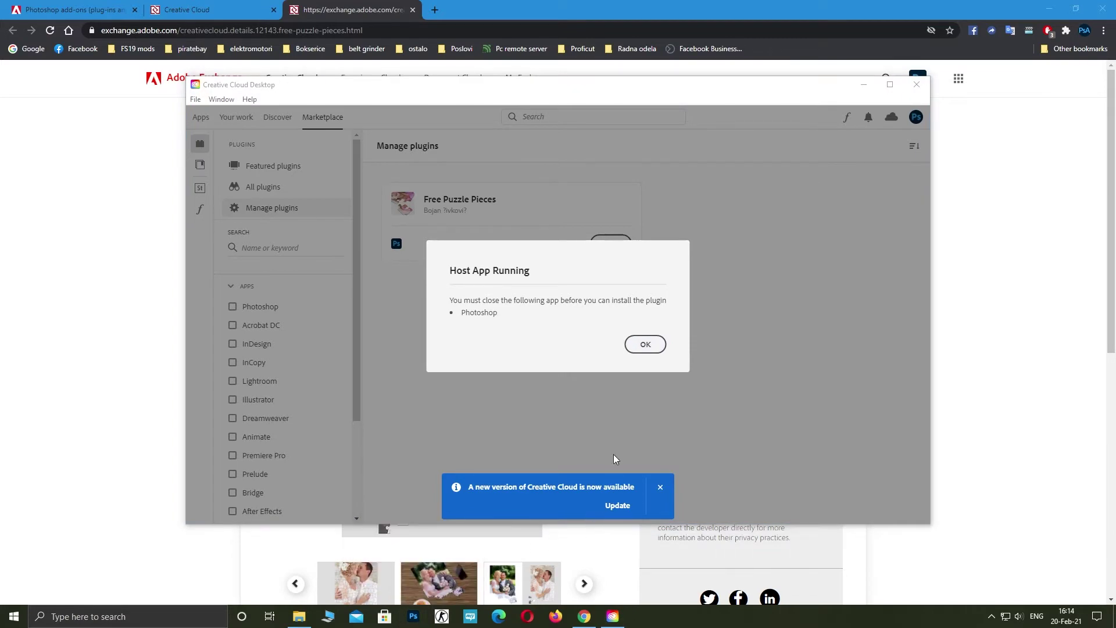
pyautogui.click(645, 344)
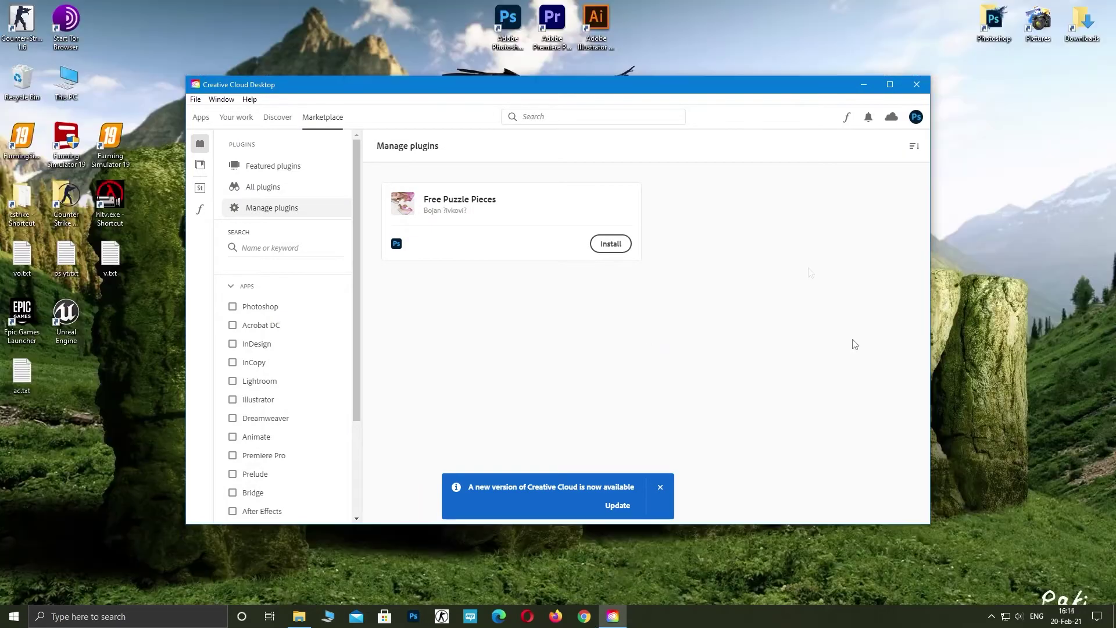
pyautogui.click(611, 245)
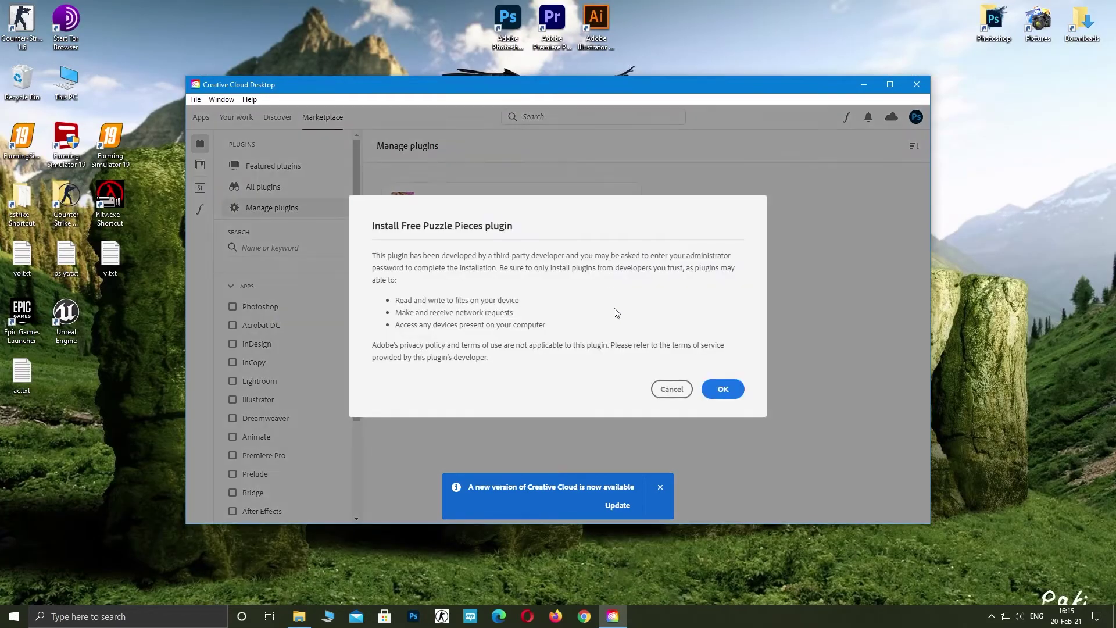
pyautogui.click(732, 396)
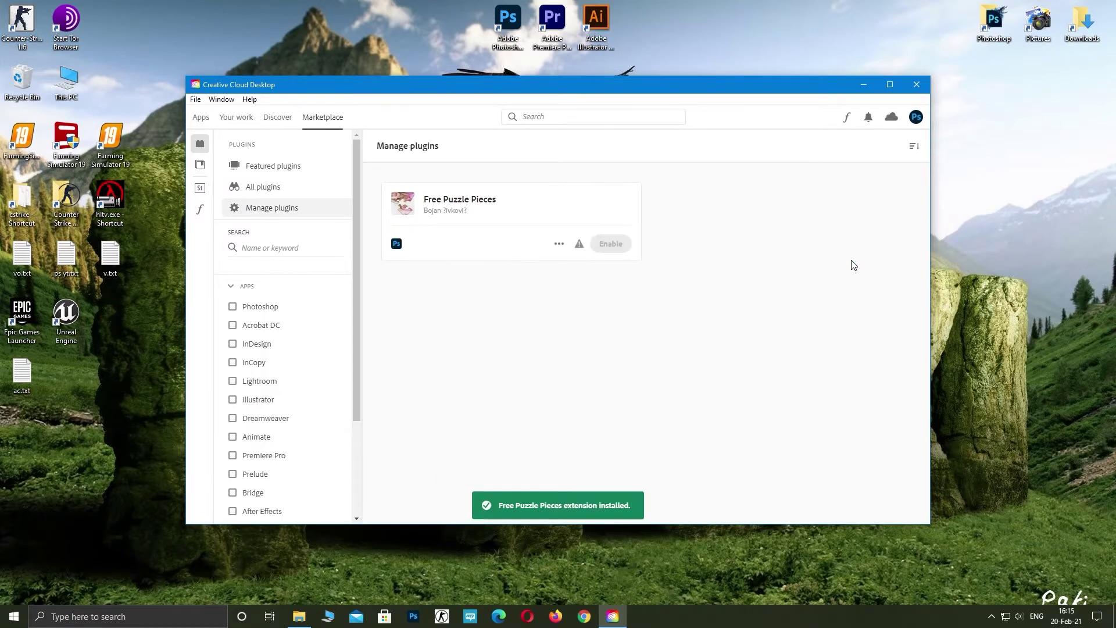
pyautogui.click(916, 86)
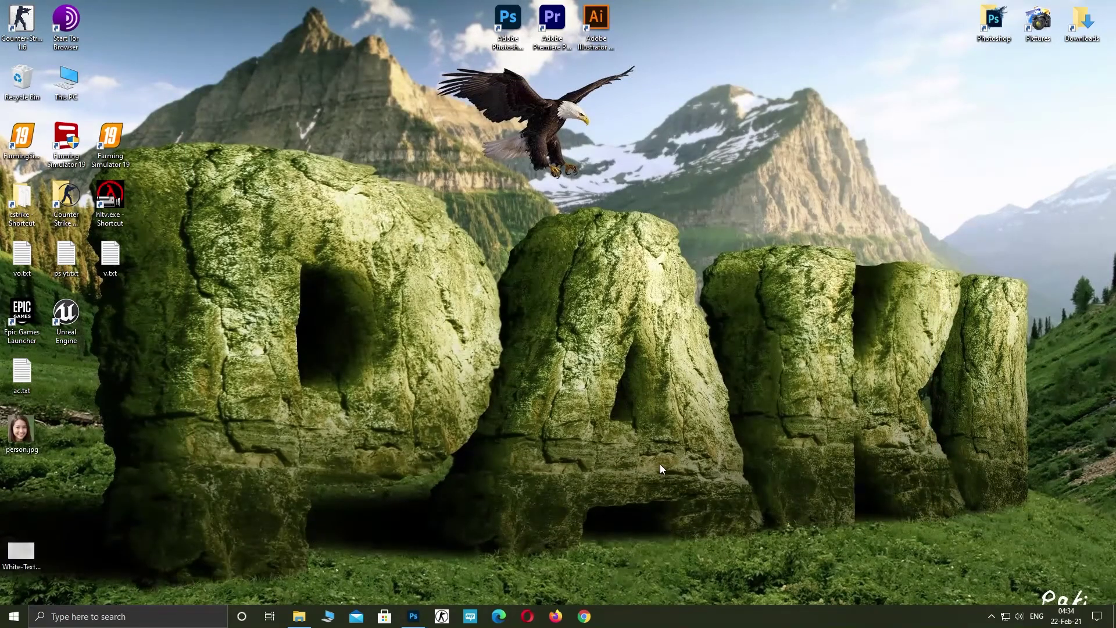
# Launch Photoshop and open person.jpg from the Desktop as a 1024 × 1024 px document
pyautogui.click(421, 609)
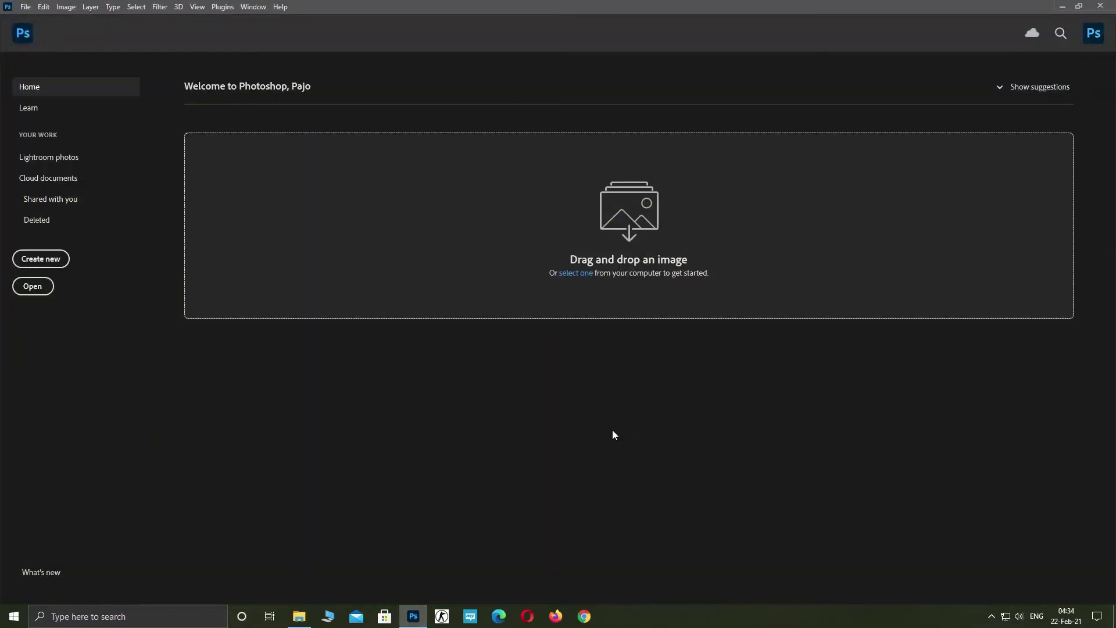
pyautogui.click(299, 617)
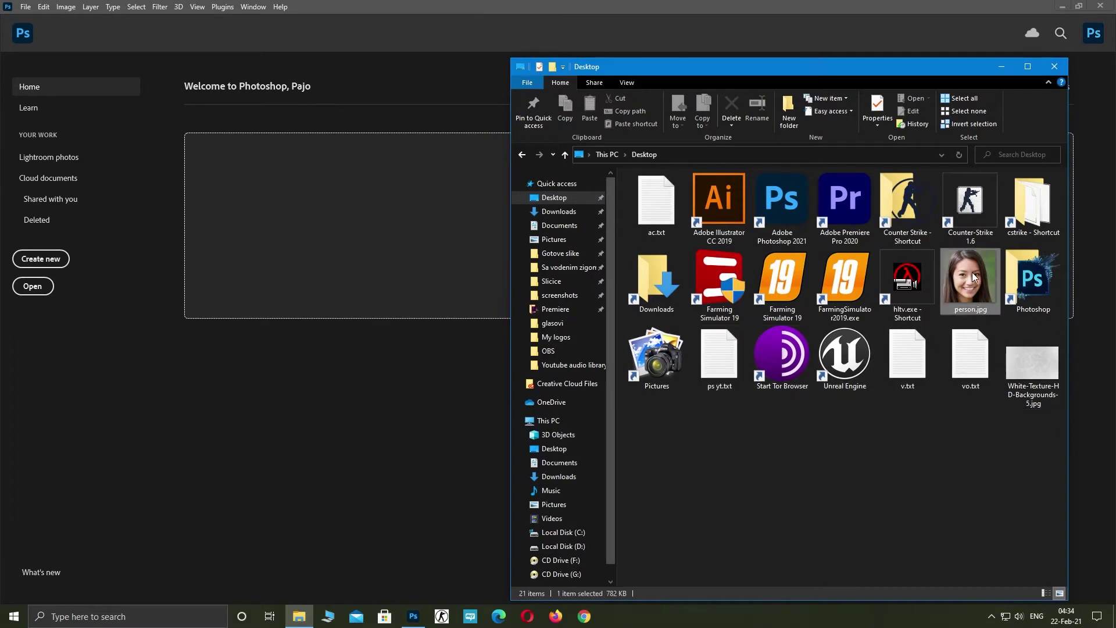
pyautogui.moveTo(976, 278); pyautogui.dragTo(403, 239)
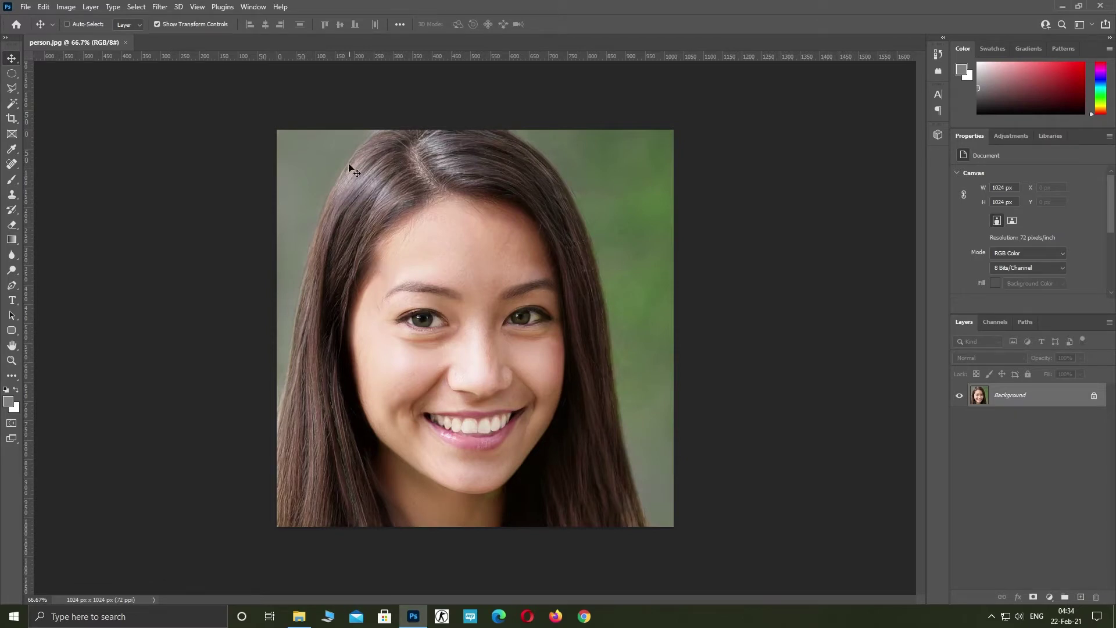
# Show the Actions panel and stretch it to reveal the full Puzzle set by aspect ratio
pyautogui.click(253, 7)
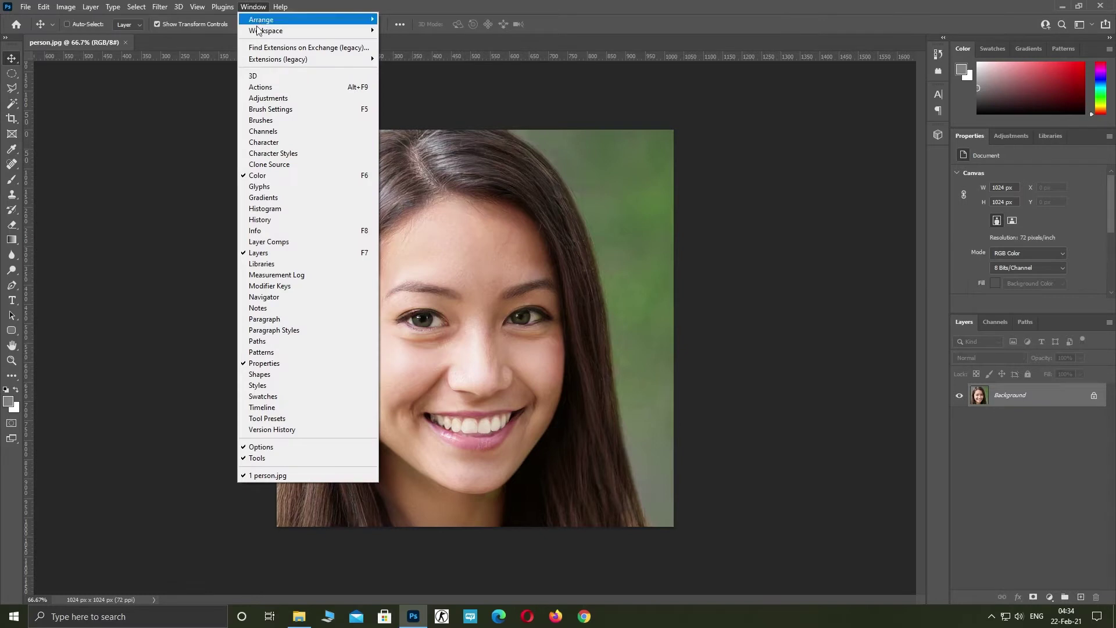
pyautogui.click(260, 87)
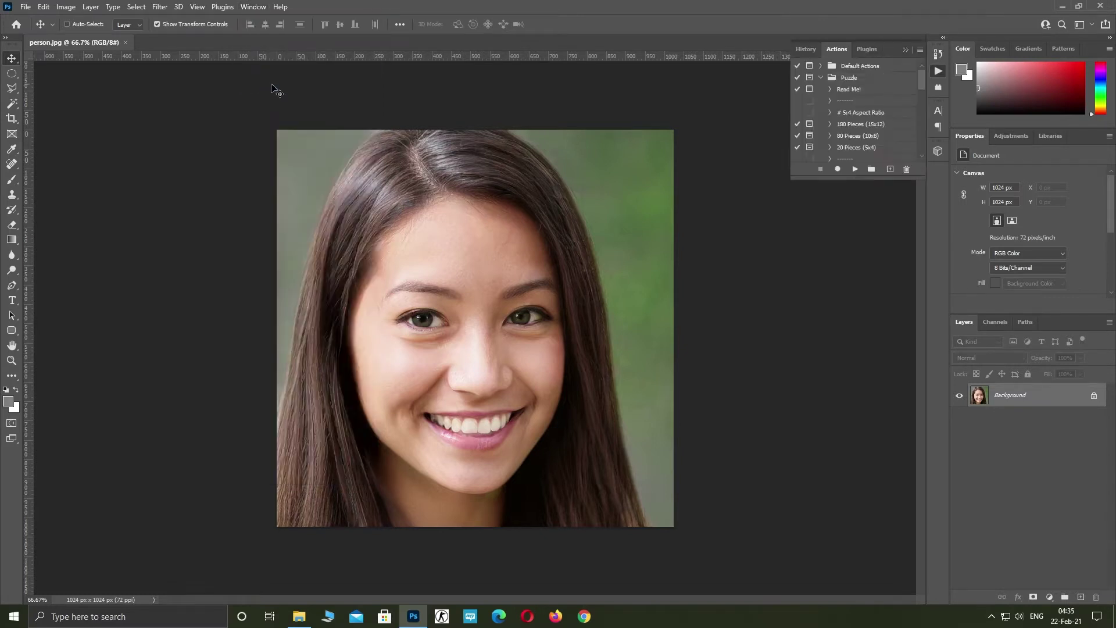
pyautogui.moveTo(862, 180); pyautogui.dragTo(862, 510)
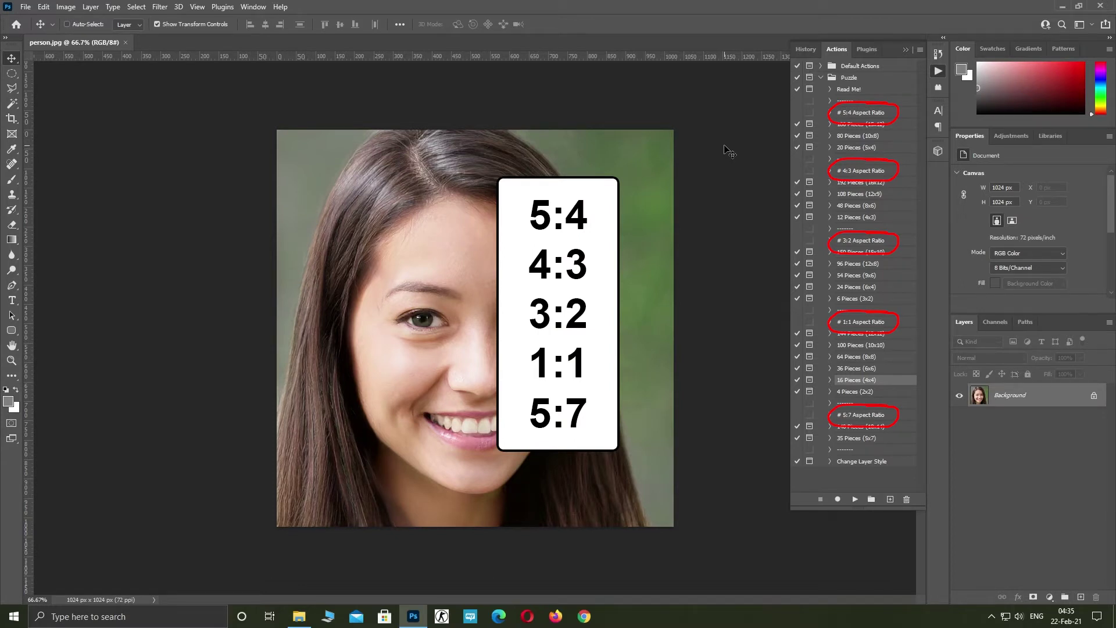
# Crop the portrait to a 1:1 square ratio and commit the crop
pyautogui.click(11, 119)
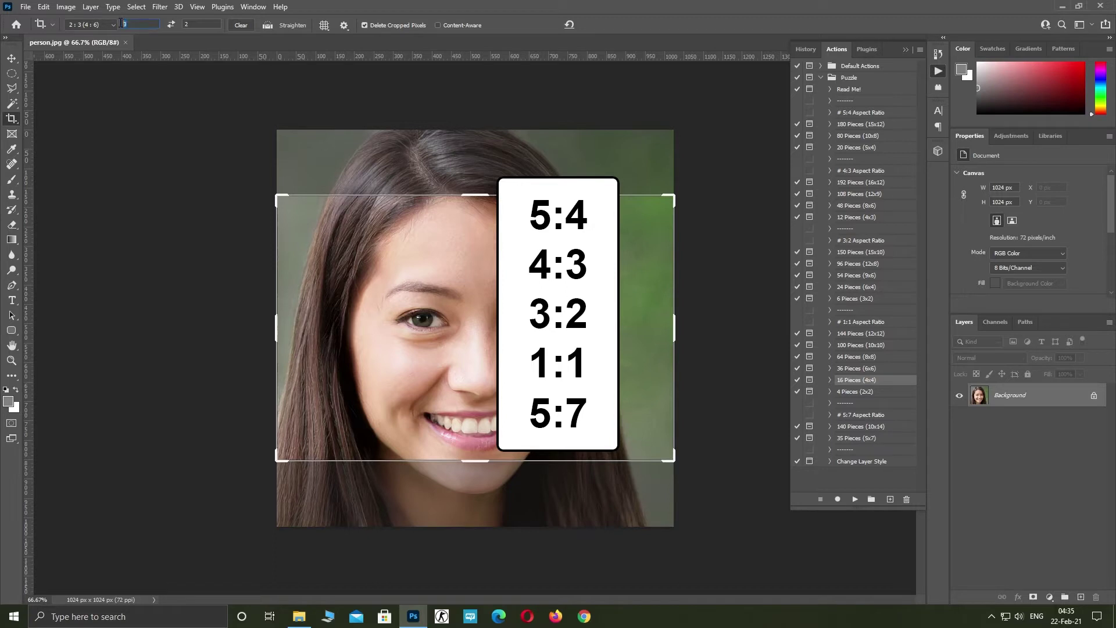
pyautogui.write('1')
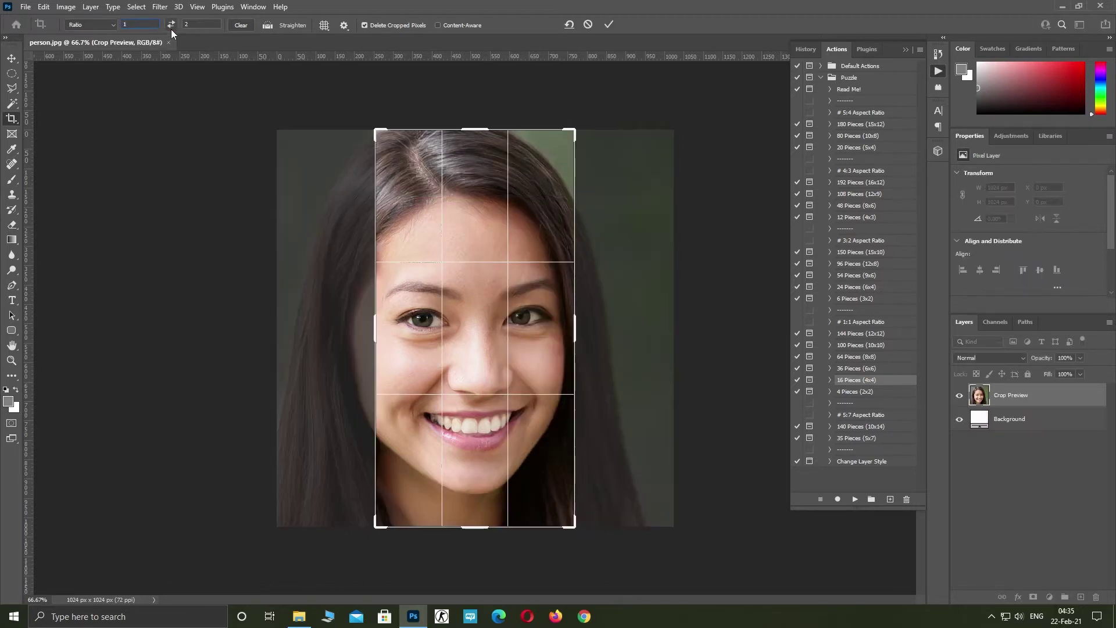
pyautogui.write('1')
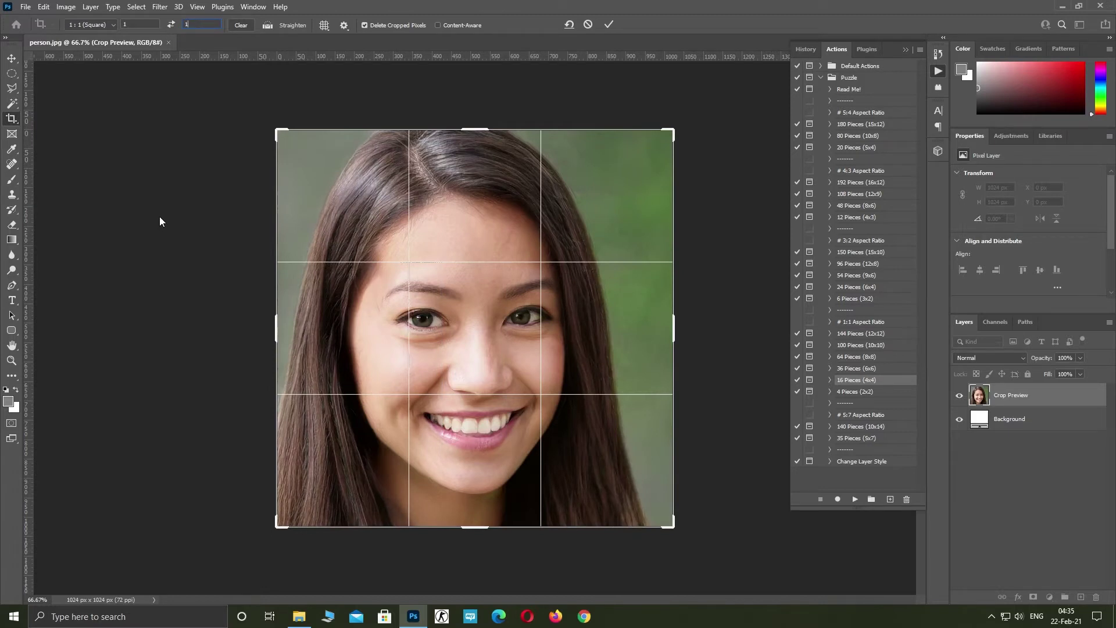
pyautogui.click(609, 26)
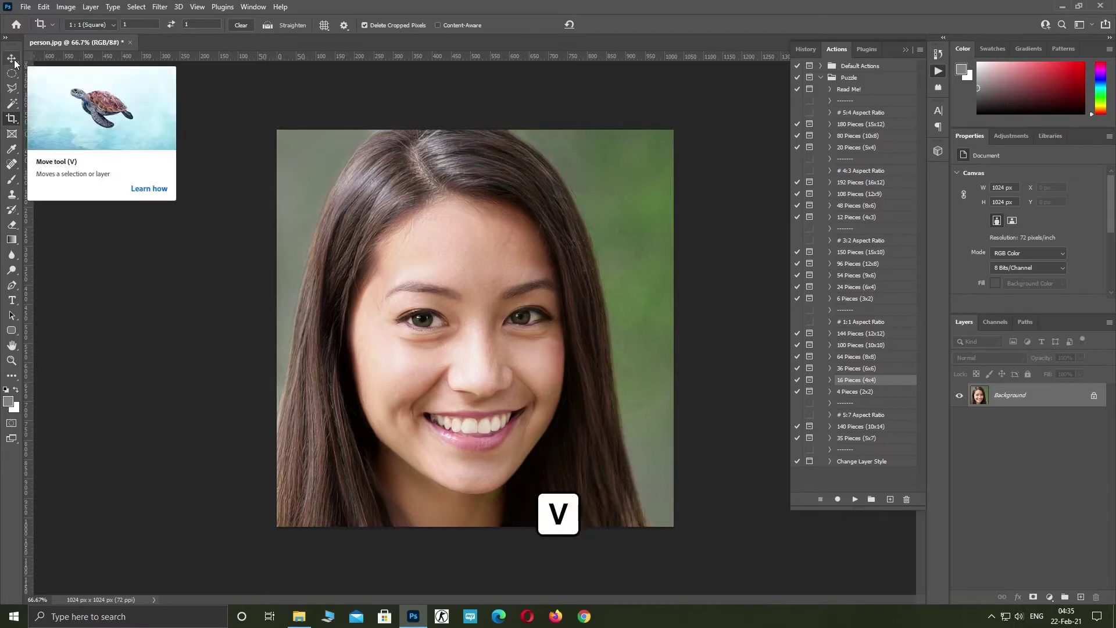
pyautogui.press('v')
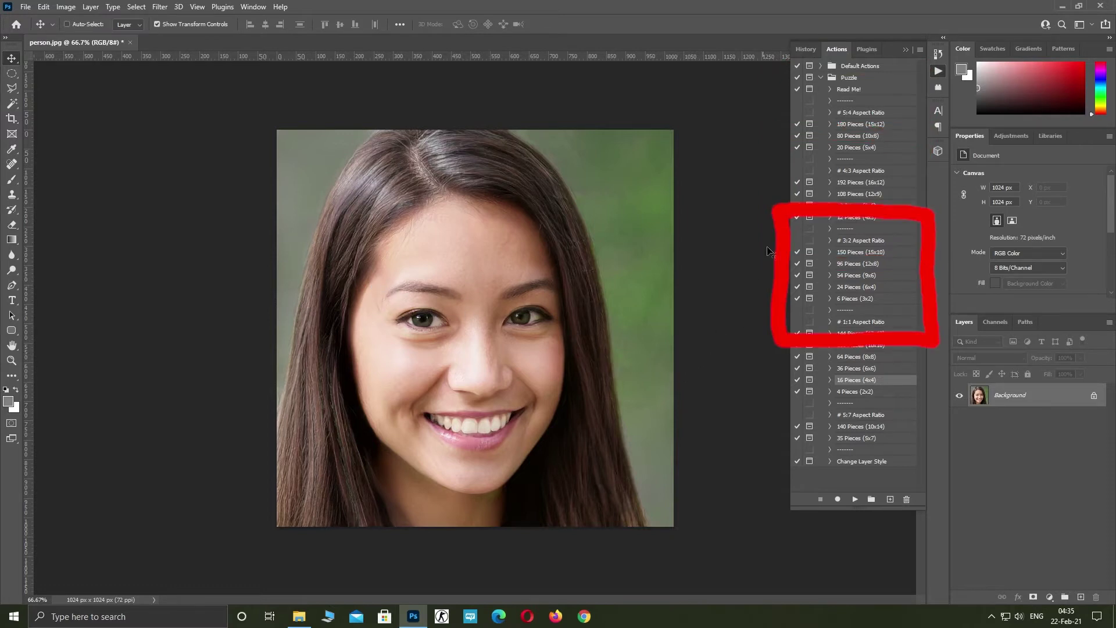
# Browse the 5:4, 4:3, 3:2 and 1:1 Puzzle groups and select the 16 Pieces (4x4) action
pyautogui.click(862, 113)
pyautogui.click(858, 172)
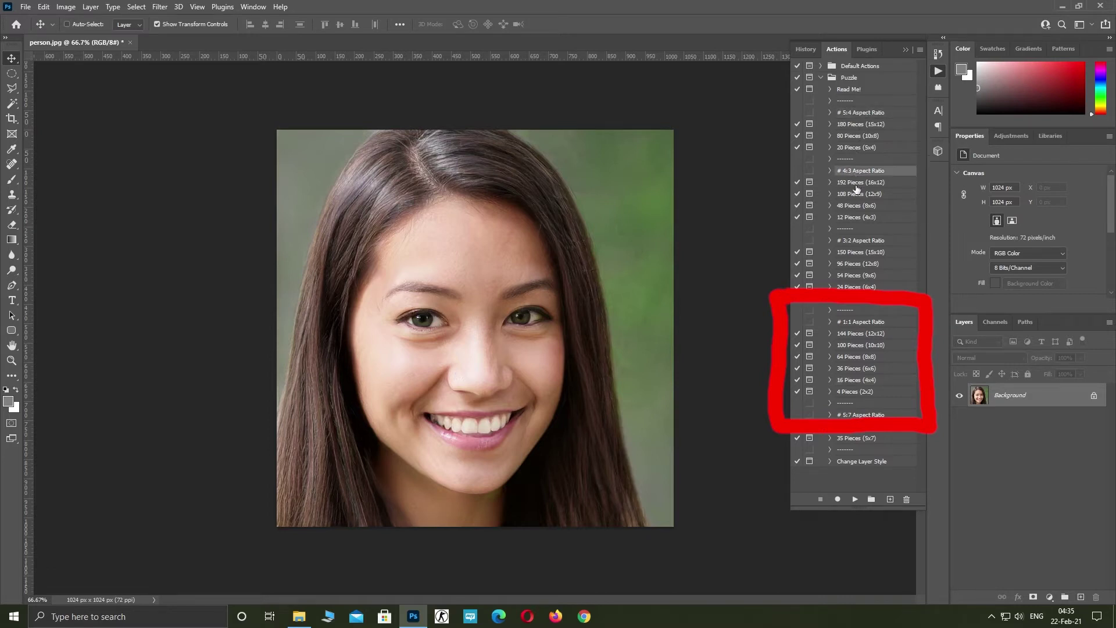
pyautogui.click(858, 241)
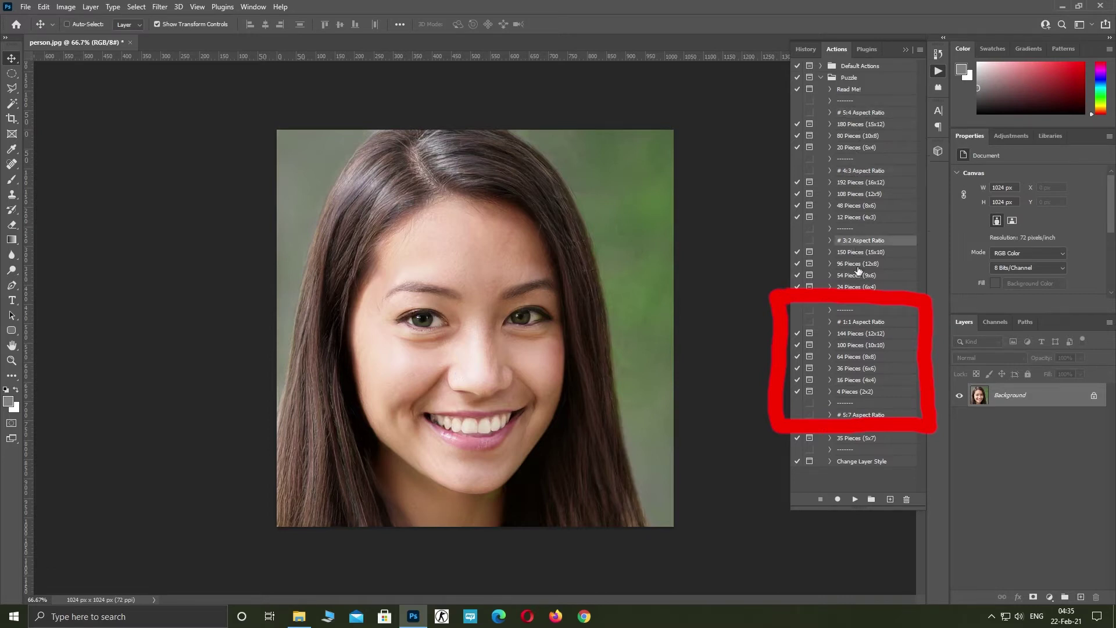
pyautogui.click(858, 324)
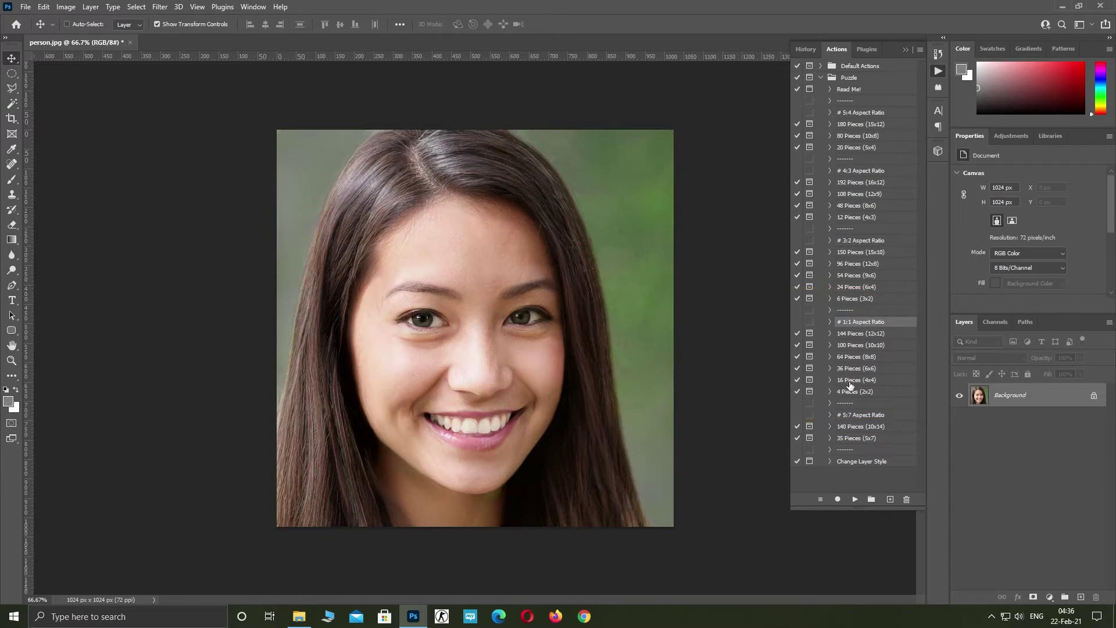
pyautogui.click(855, 336)
pyautogui.click(853, 346)
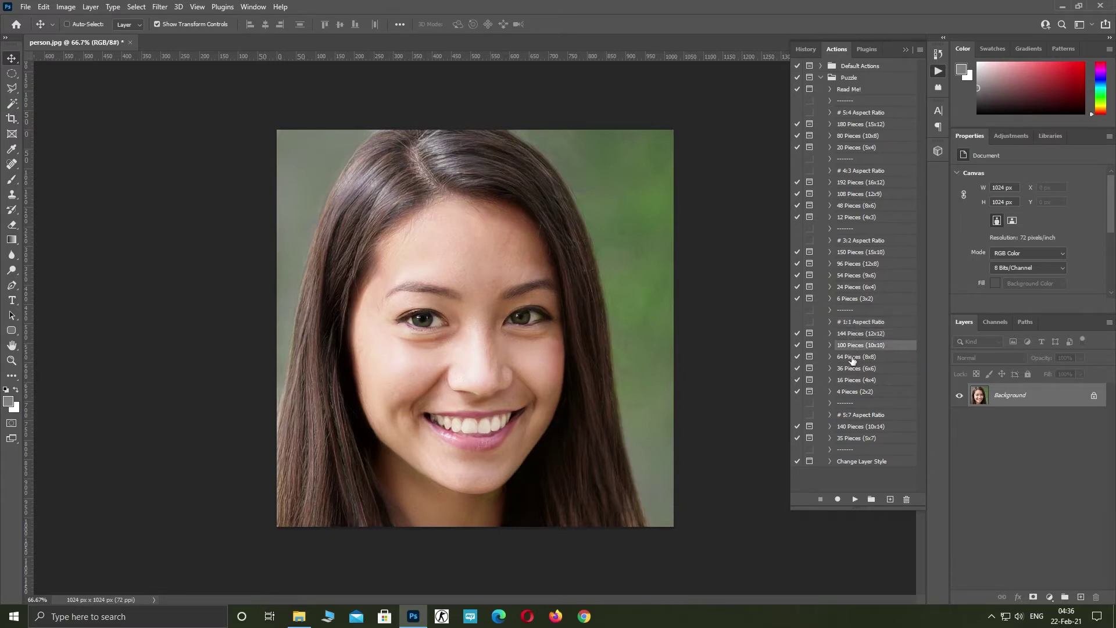
pyautogui.click(852, 358)
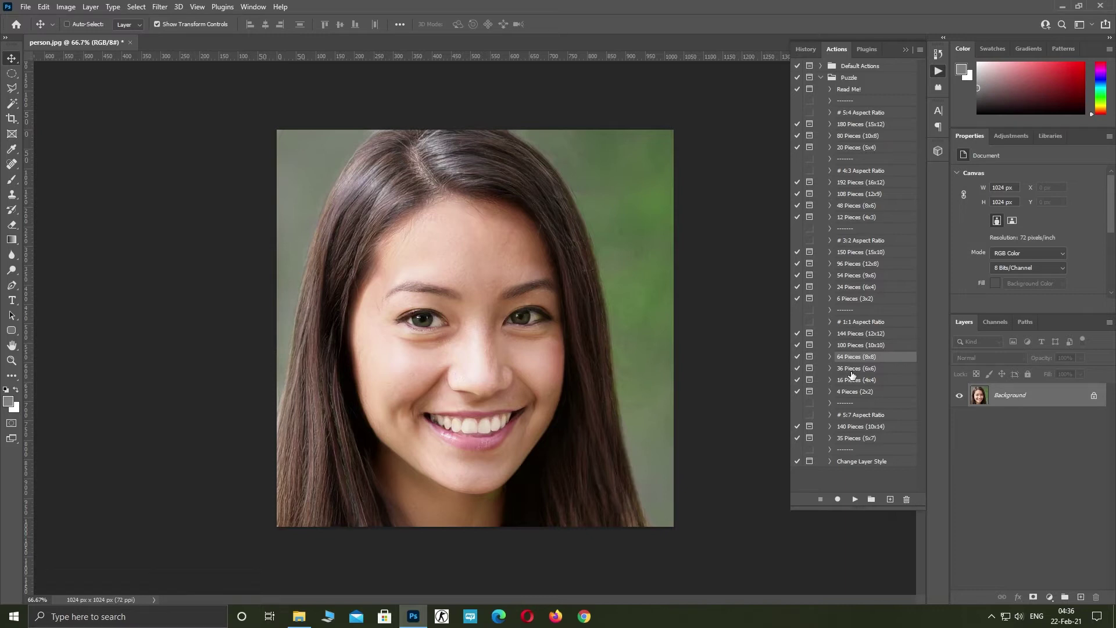
pyautogui.click(852, 370)
pyautogui.click(852, 381)
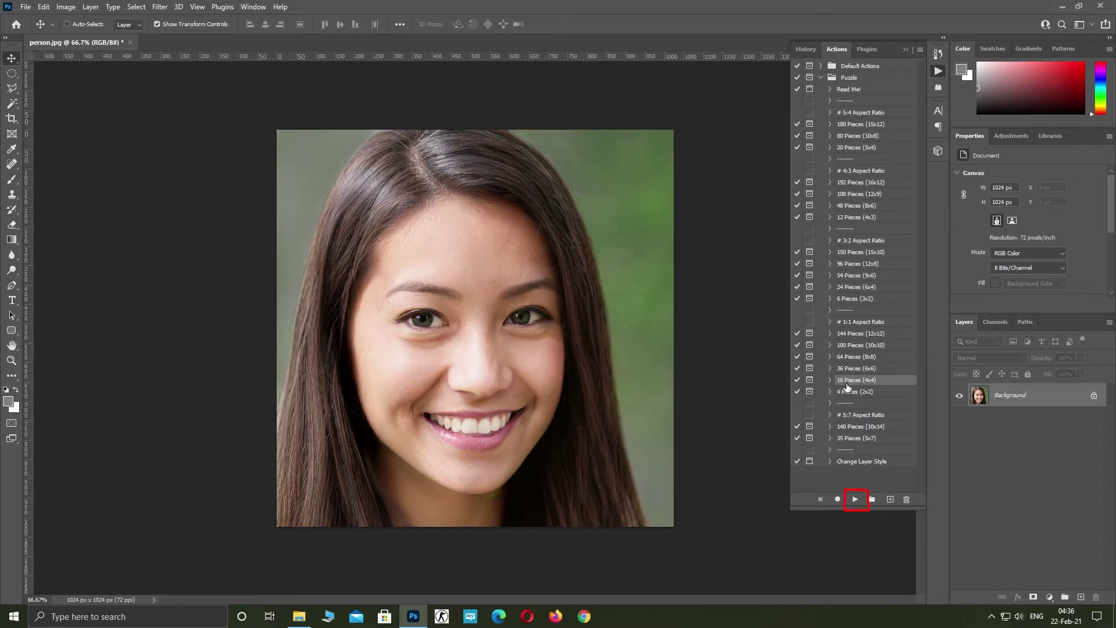
# Run the 16 Pieces (4x4) action and accept its Bevel & Emboss and Drop Shadow layer style
pyautogui.click(855, 498)
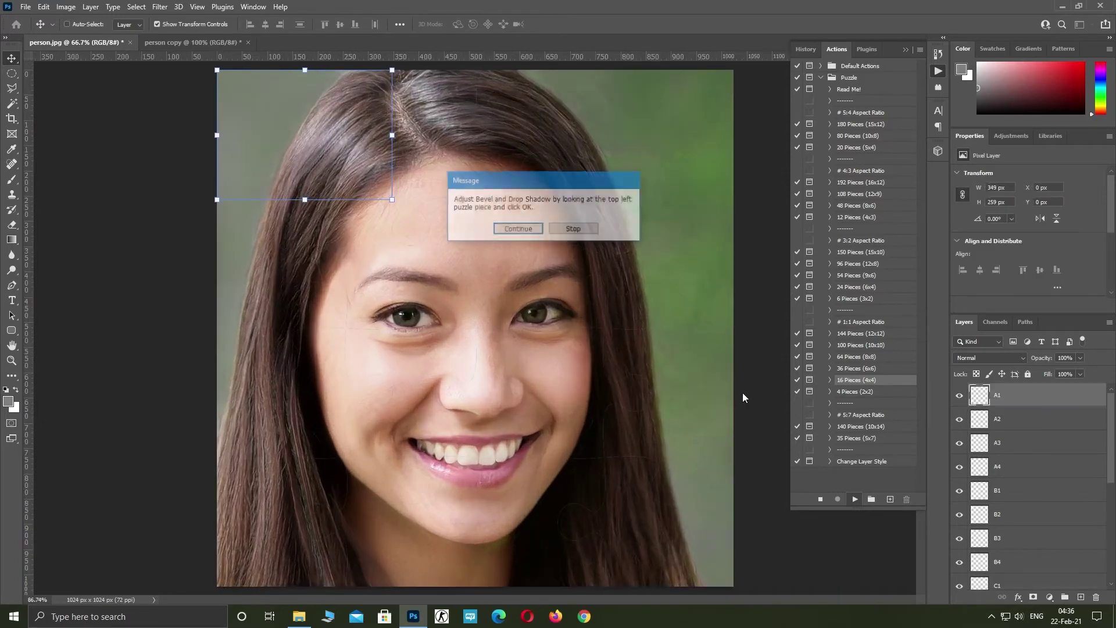
pyautogui.click(530, 232)
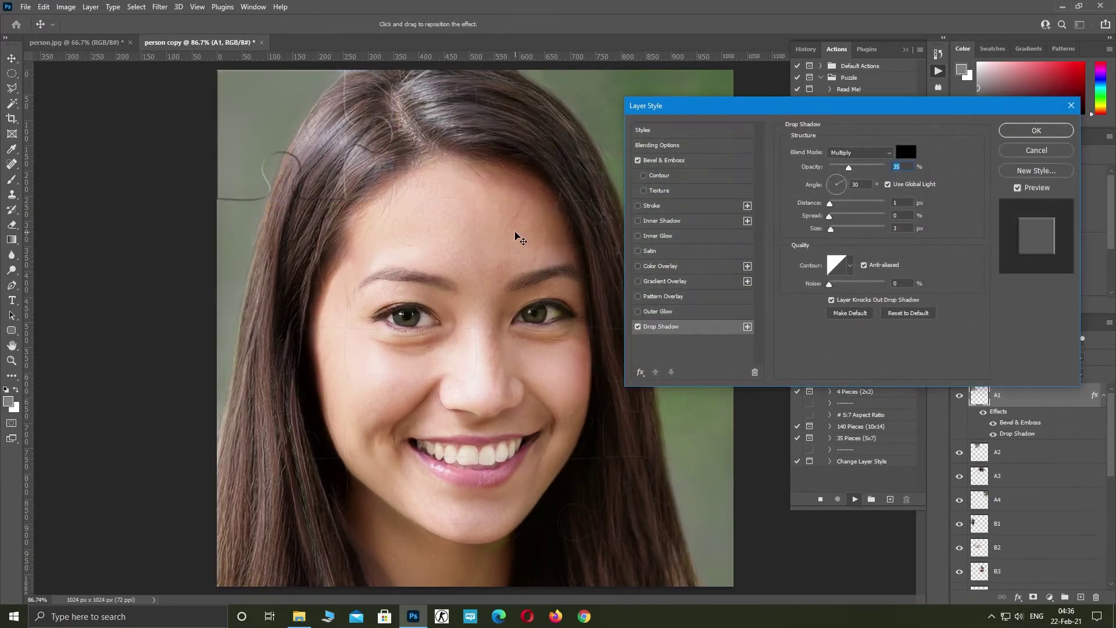
pyautogui.click(1036, 130)
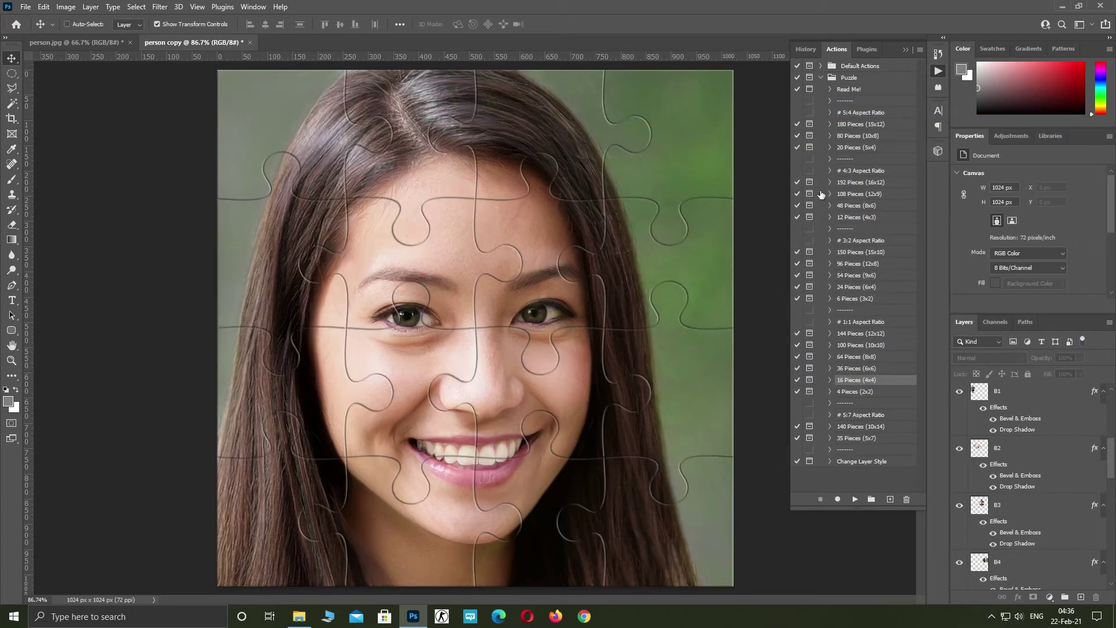
# Collapse the Actions panel and enlarge the Layers panel
pyautogui.click(845, 48)
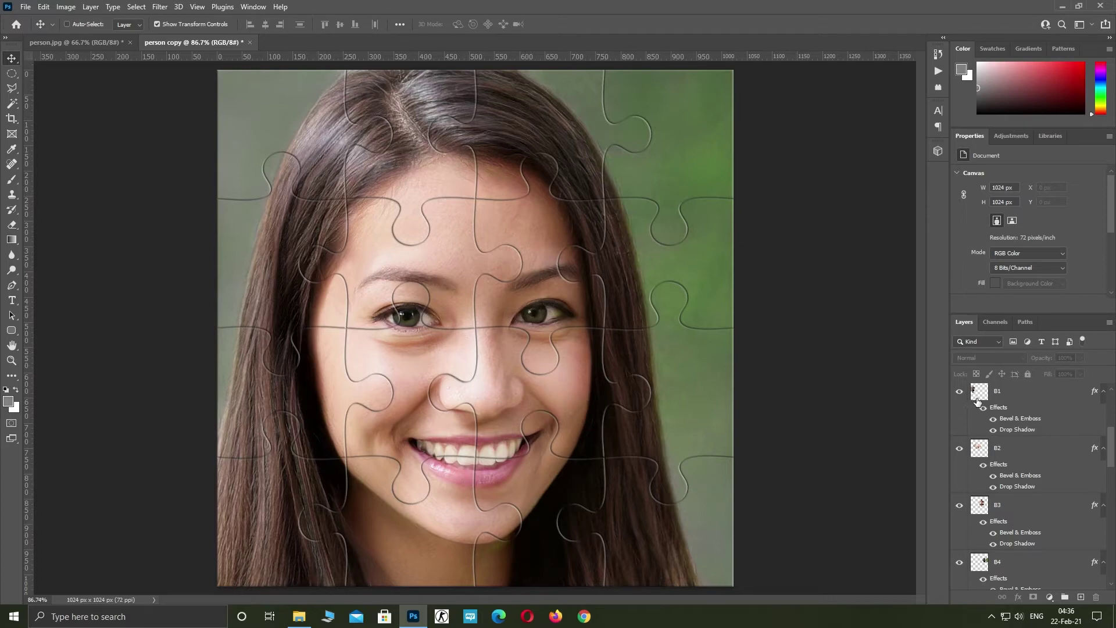
pyautogui.scroll(2, 979, 401)
pyautogui.scroll(2, 978, 401)
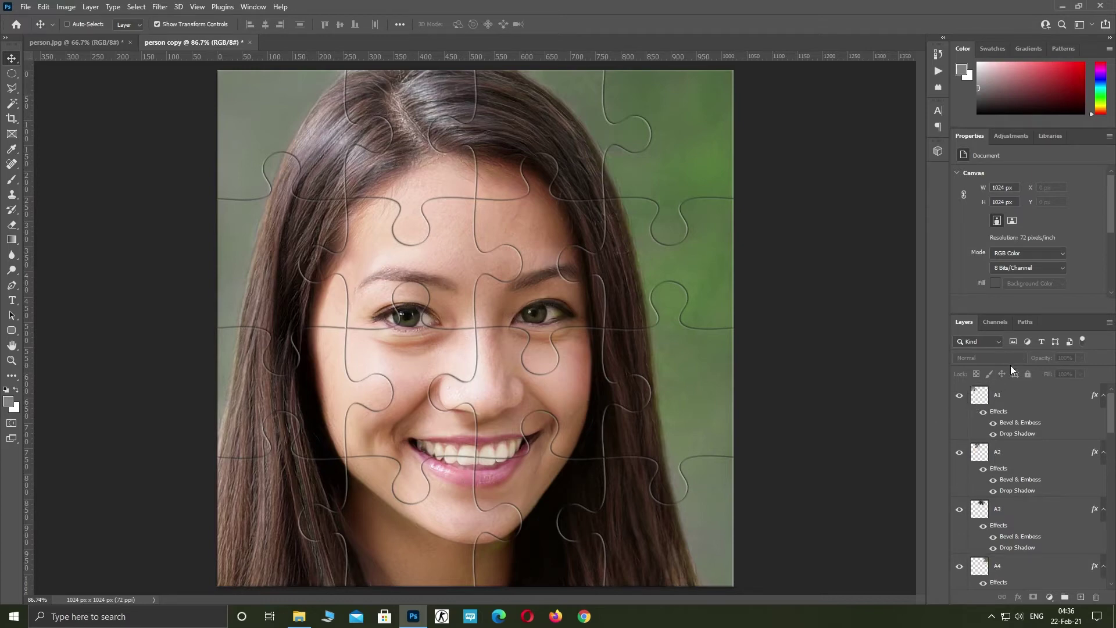
pyautogui.moveTo(1034, 312); pyautogui.dragTo(1038, 219)
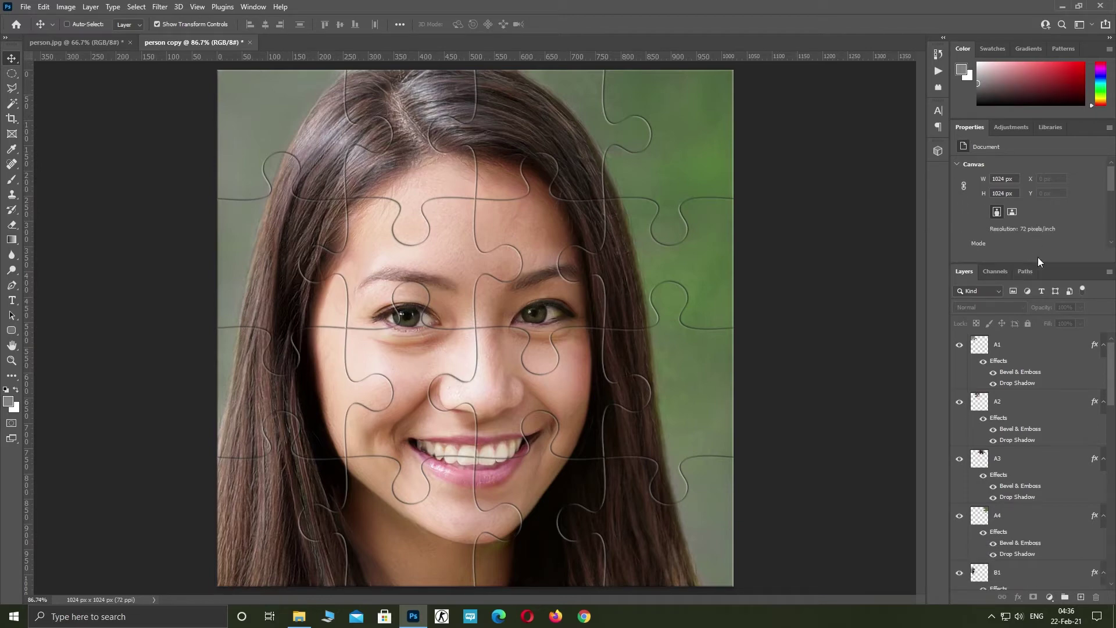
# Group piece layers A1 through D4 into Group 1, then hide the group to check beneath
pyautogui.click(979, 347)
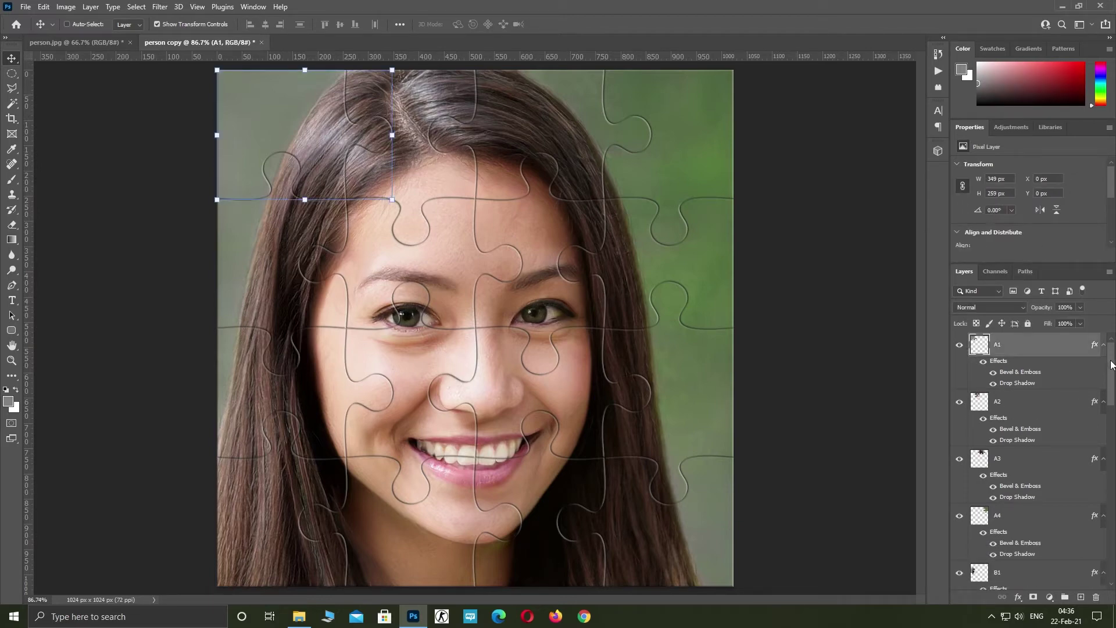
pyautogui.moveTo(1112, 367); pyautogui.dragTo(1111, 548)
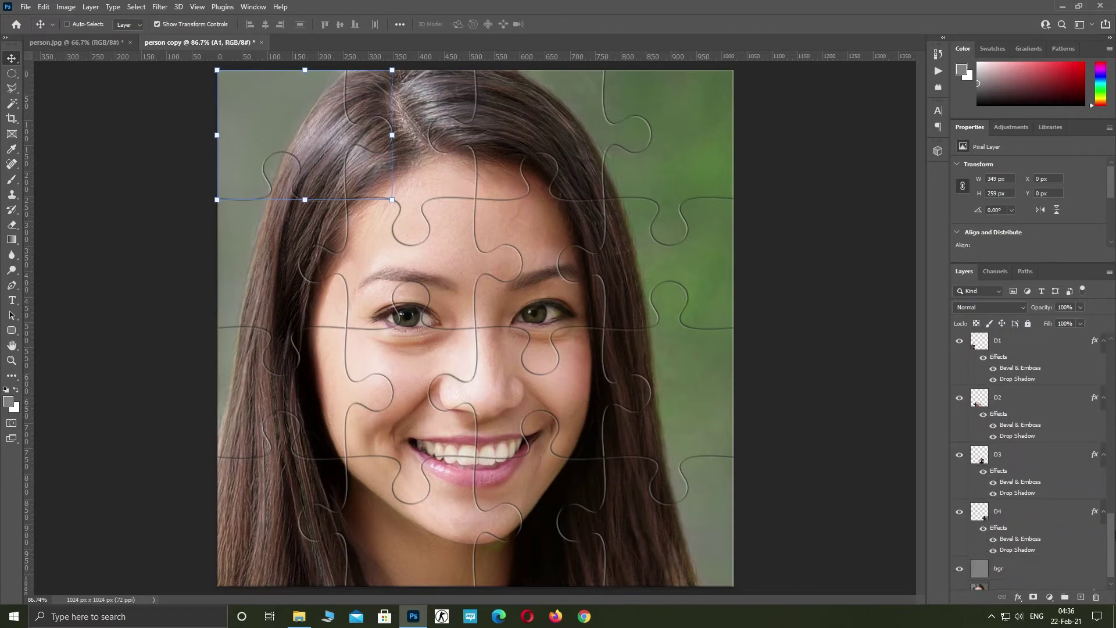
pyautogui.press('shift')
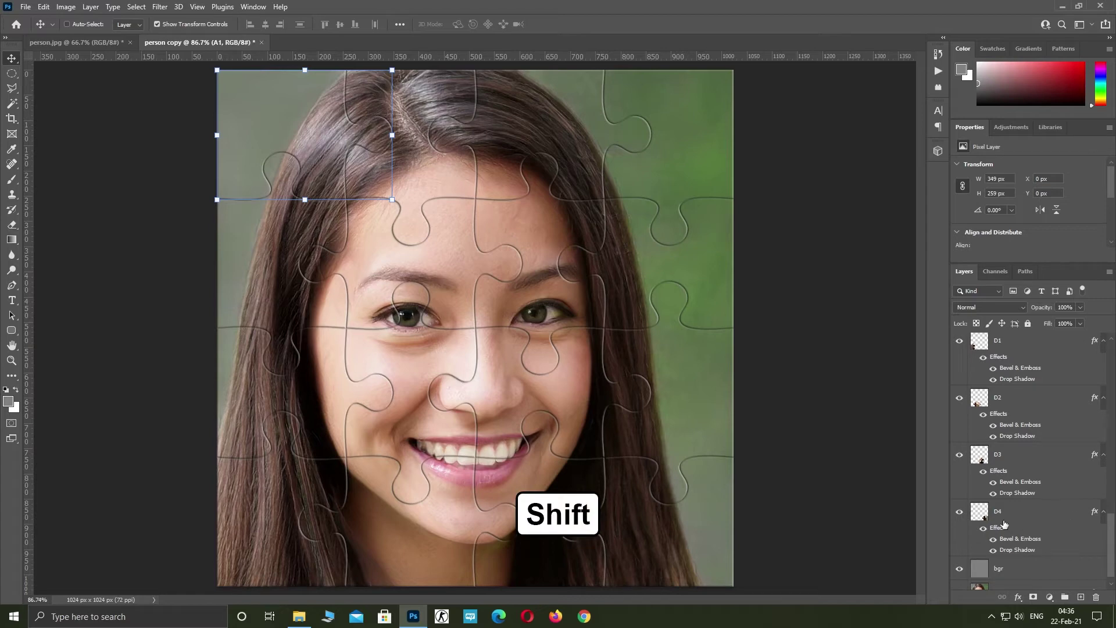
pyautogui.keyDown('shift'); pyautogui.click(979, 516); pyautogui.keyUp('shift')
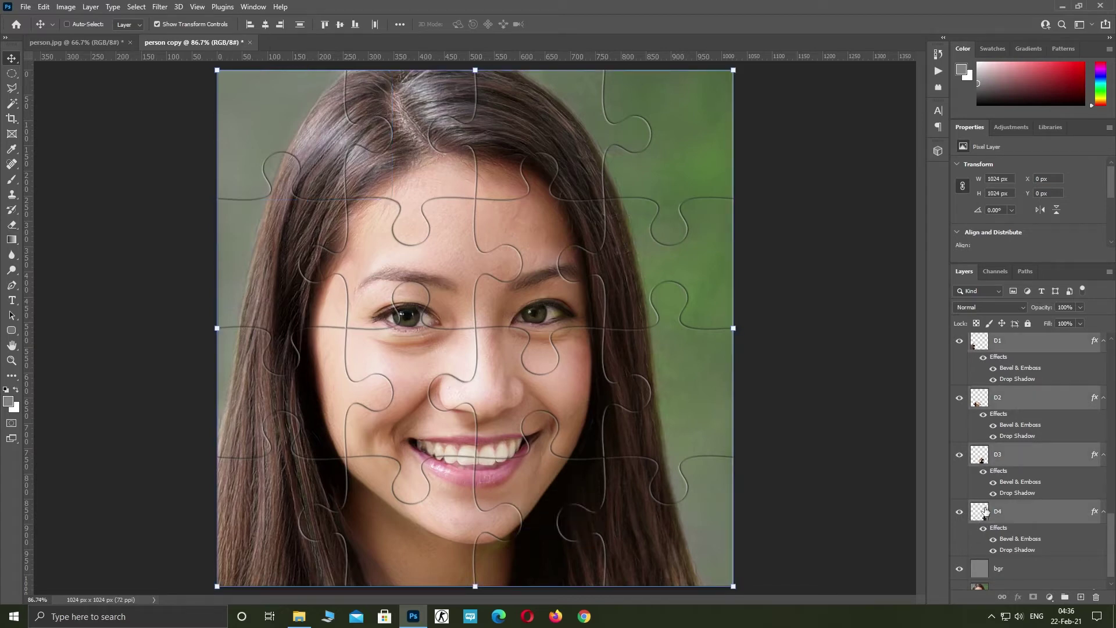
pyautogui.hotkey('ctrl', 'g')
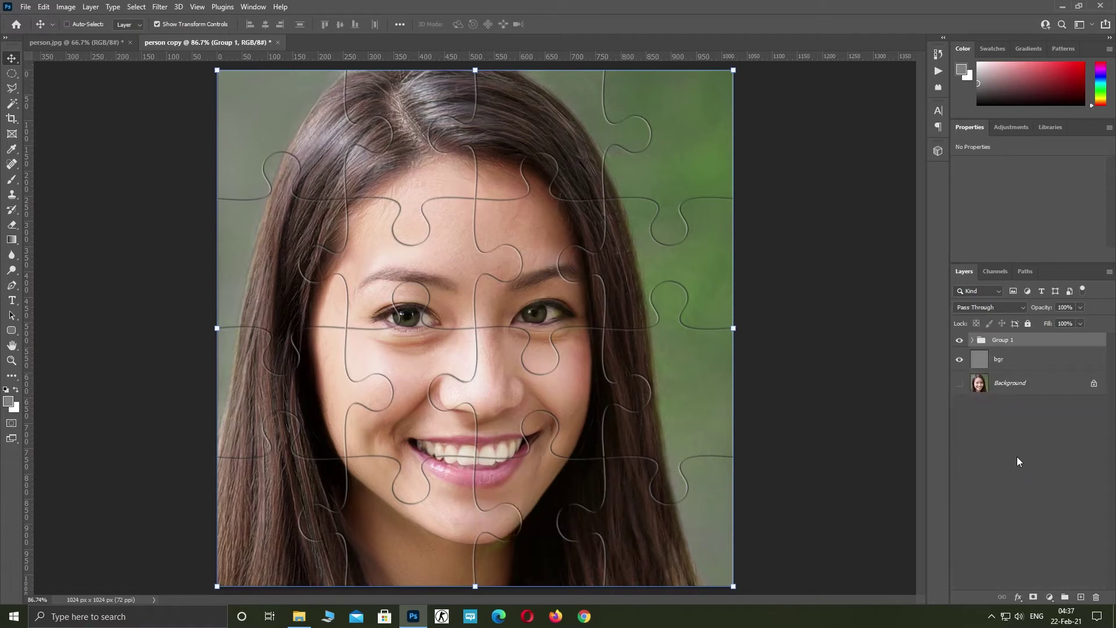
pyautogui.click(959, 341)
# Show Group 1 again, delete the grey bgr layer, and reselect Group 1
pyautogui.click(960, 341)
pyautogui.click(1057, 364)
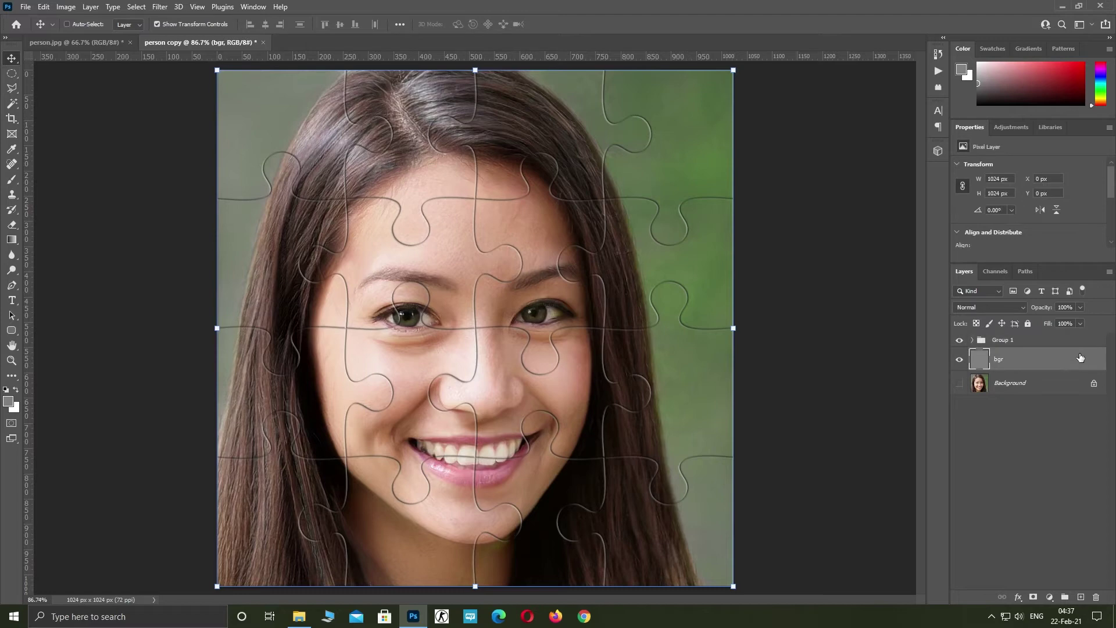
pyautogui.moveTo(1081, 358); pyautogui.dragTo(1084, 522)
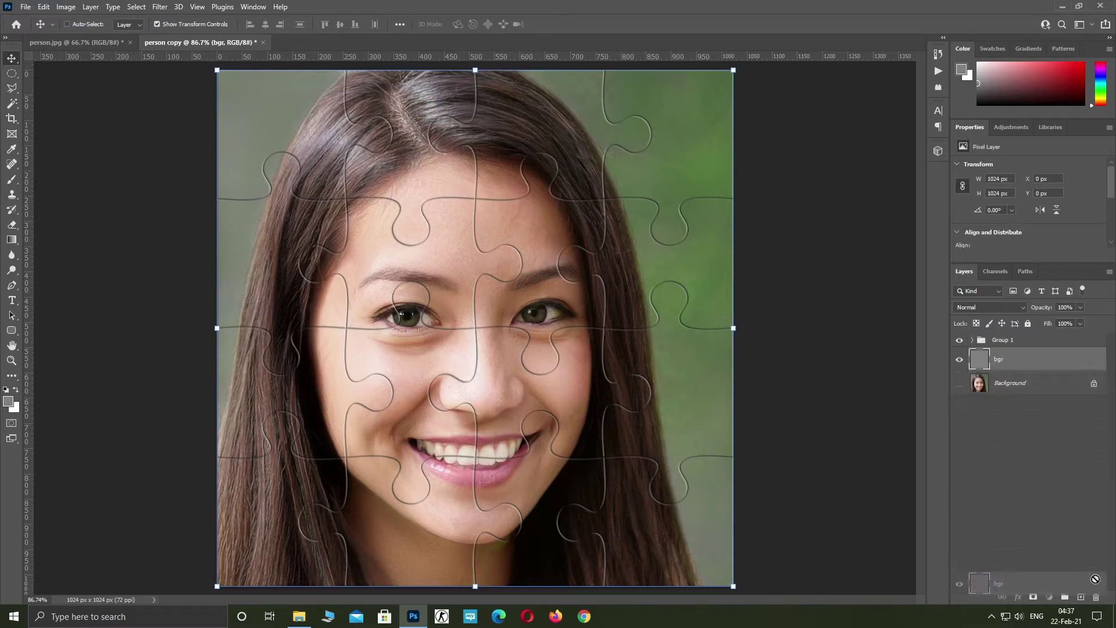
pyautogui.moveTo(1096, 579); pyautogui.dragTo(1097, 597)
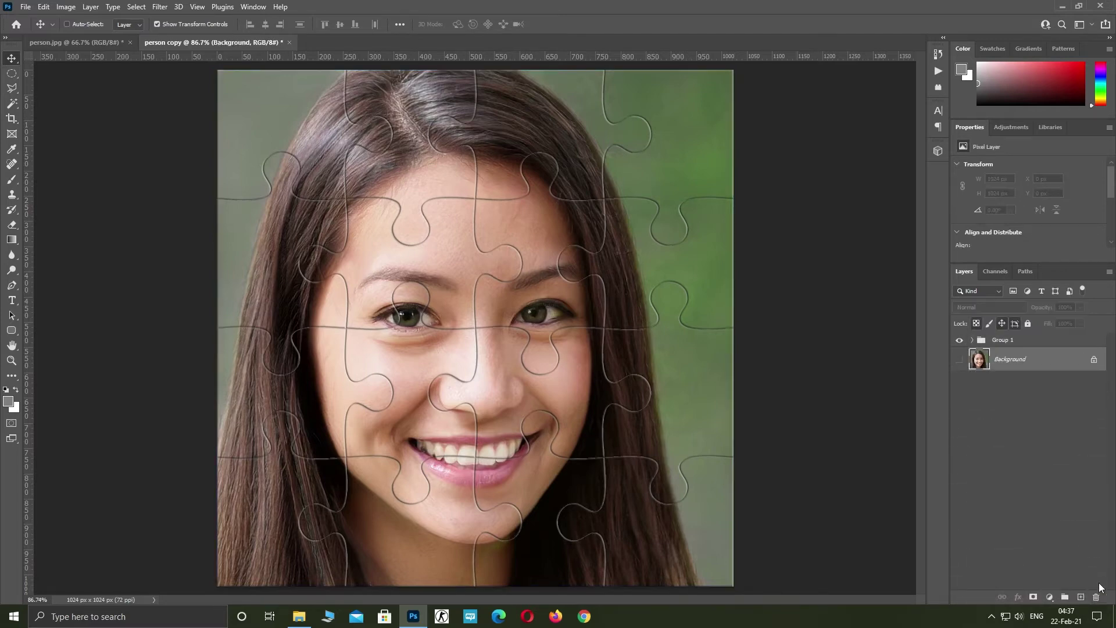
pyautogui.click(983, 342)
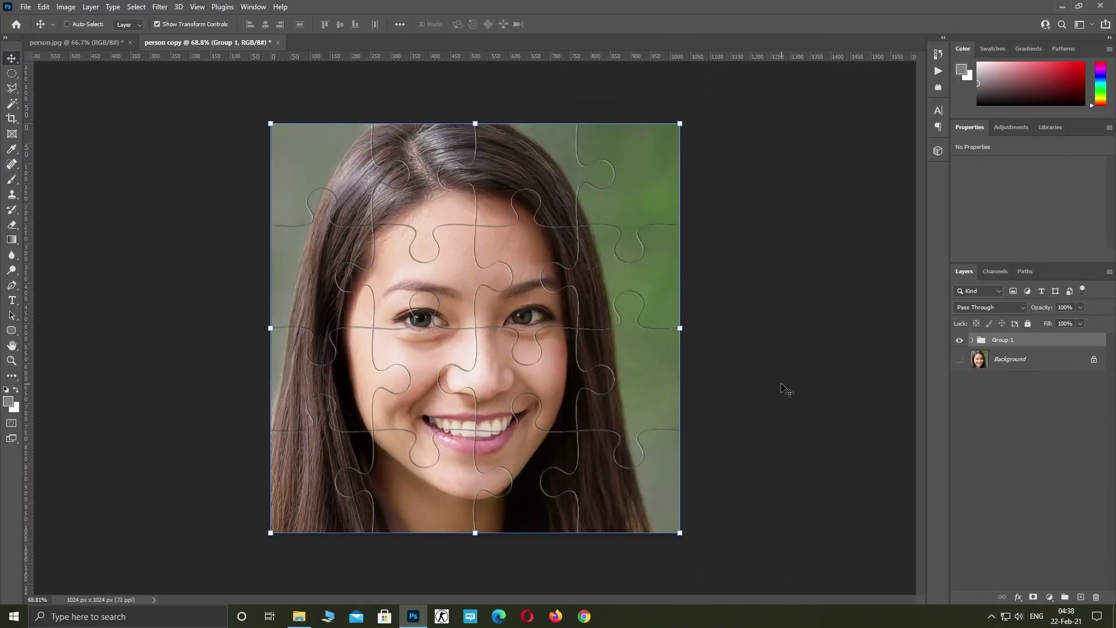
# Crop at a 3:2 ratio beyond the image edges, enlarging the canvas to 1652 × 1102 px
pyautogui.click(11, 119)
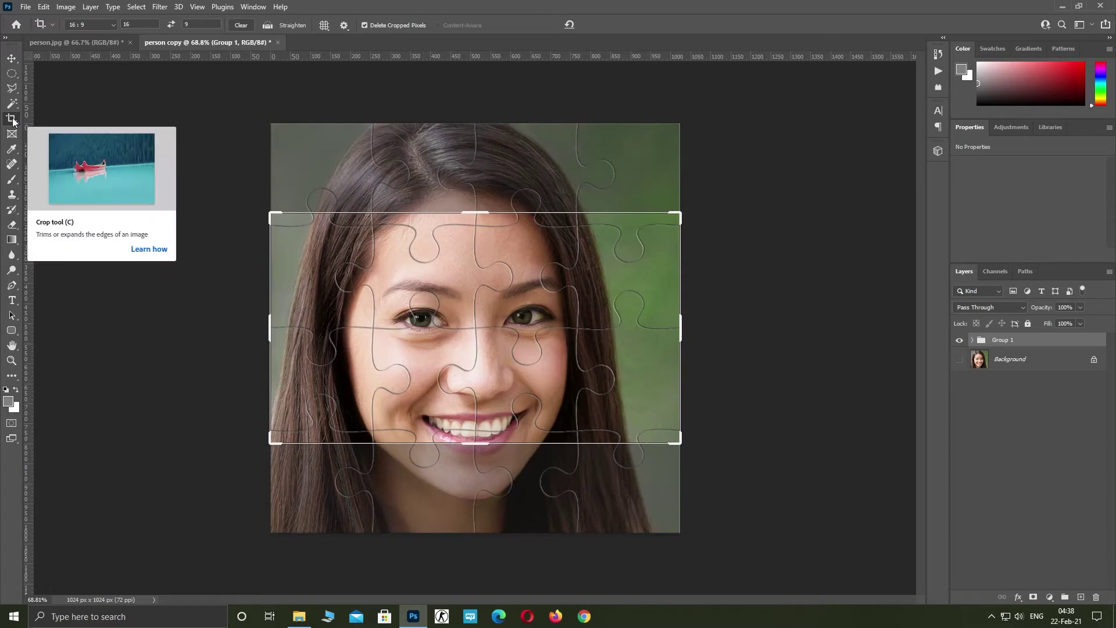
pyautogui.moveTo(141, 23); pyautogui.dragTo(121, 22)
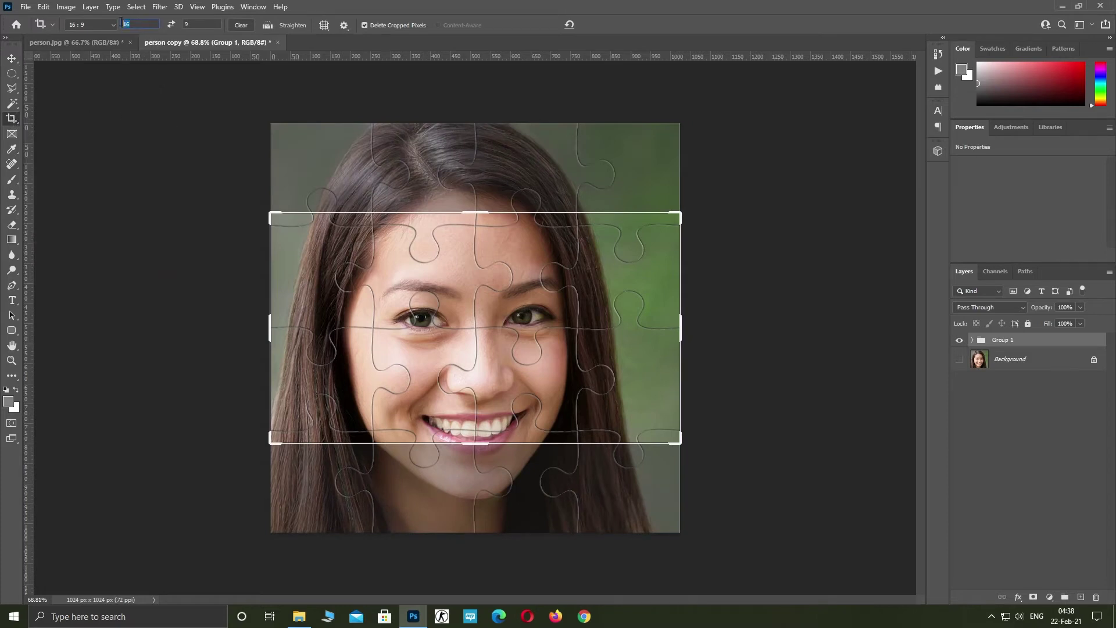
pyautogui.write('3')
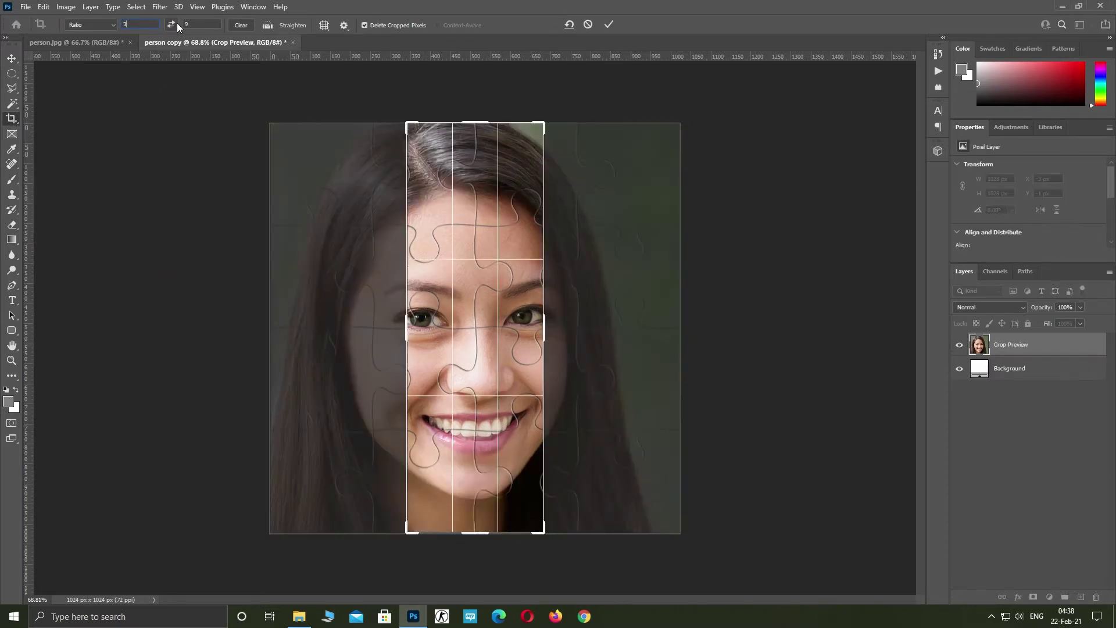
pyautogui.doubleClick(184, 24)
pyautogui.write('2')
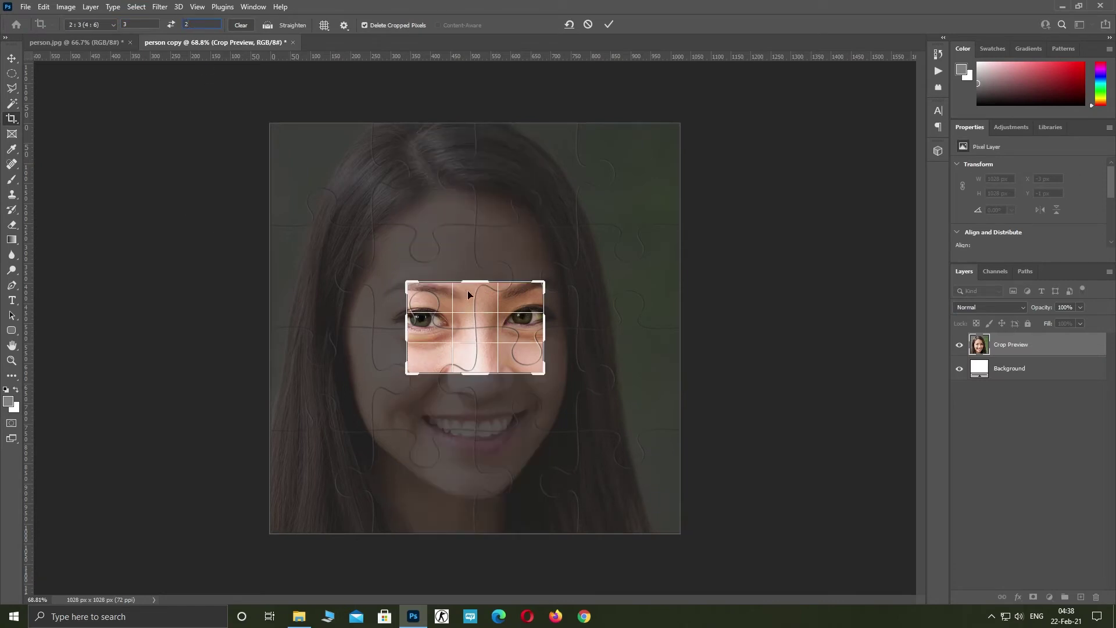
pyautogui.moveTo(480, 283); pyautogui.dragTo(483, 198)
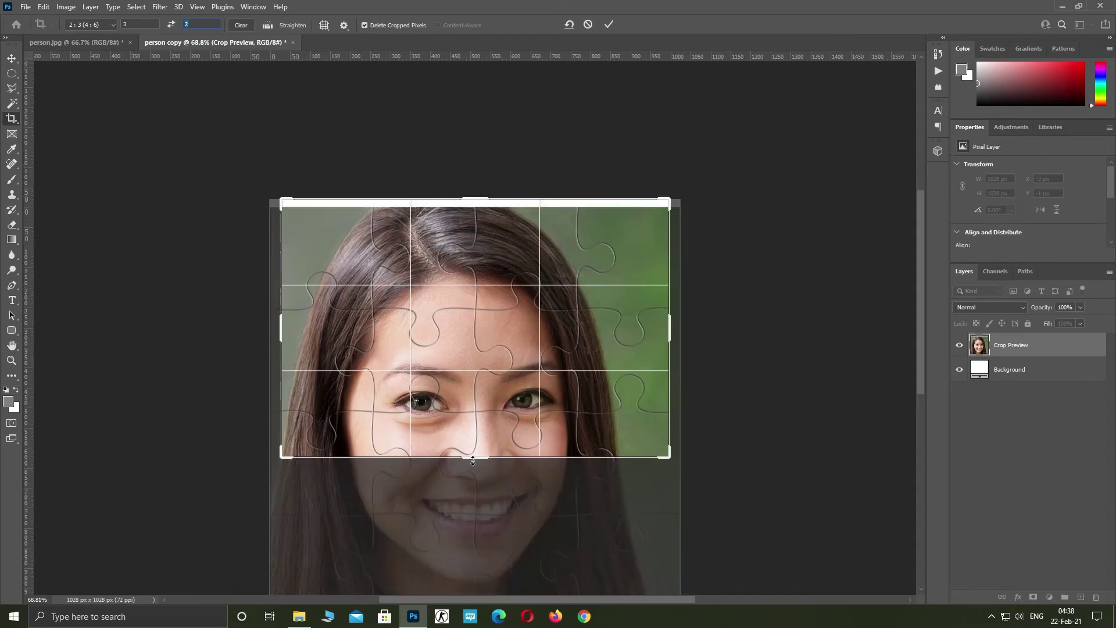
pyautogui.moveTo(473, 460); pyautogui.dragTo(479, 548)
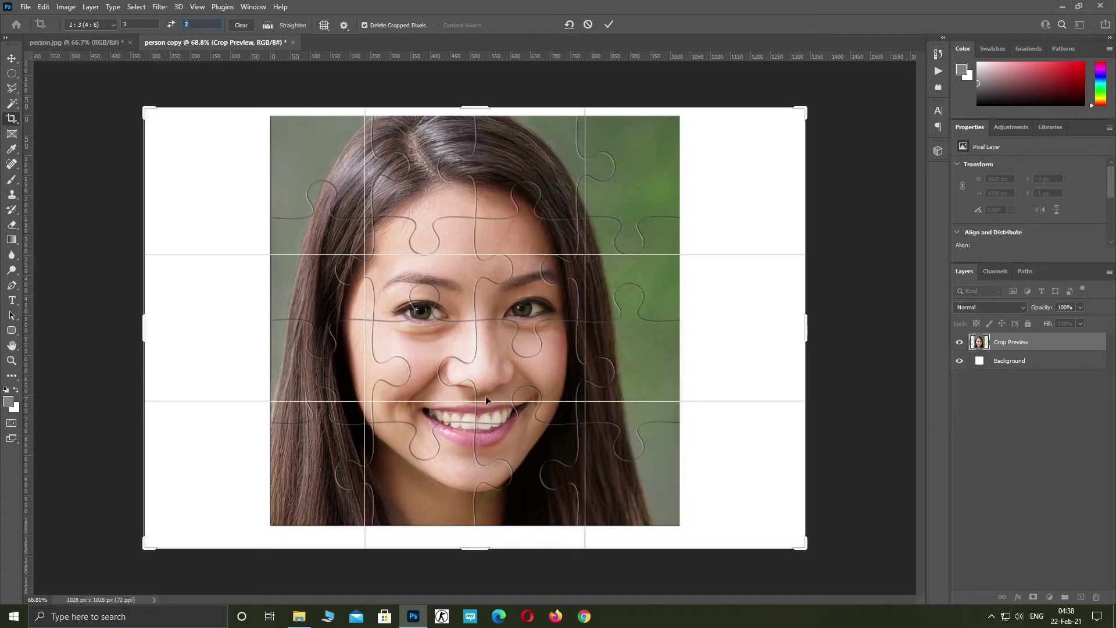
pyautogui.click(609, 25)
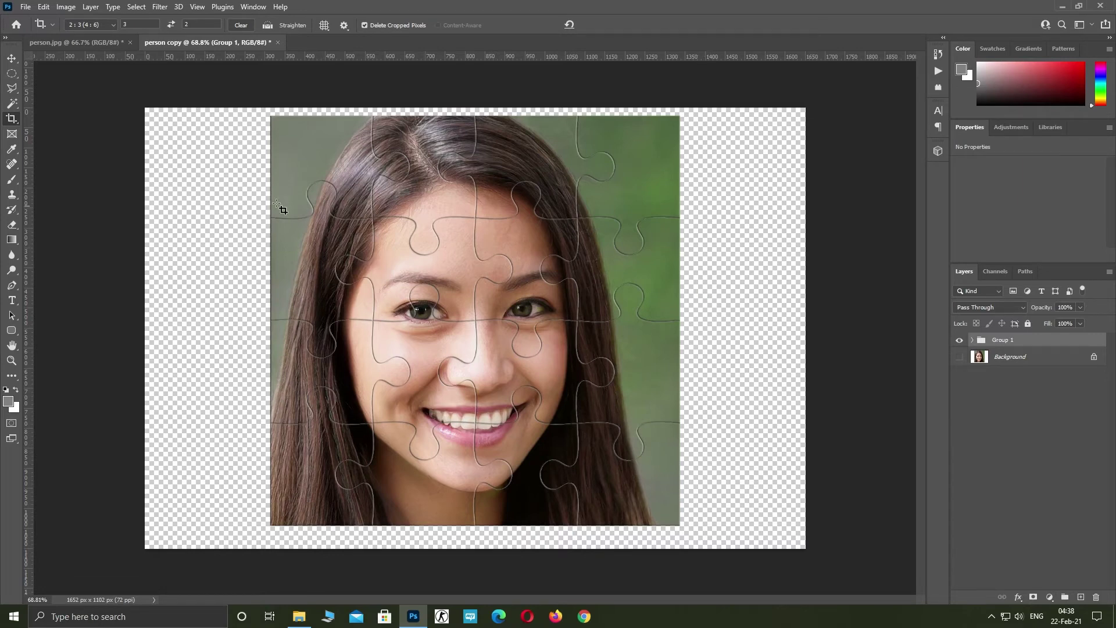
pyautogui.click(12, 58)
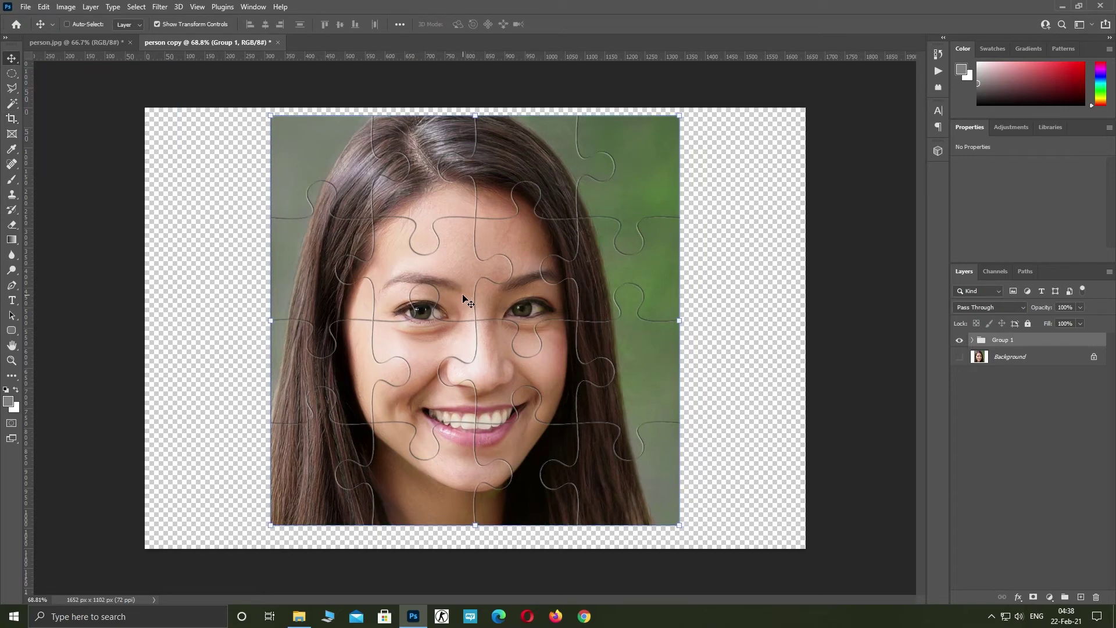
# With Auto-Select on, pull piece D4 out to the right, then move and rotate piece C4
pyautogui.click(67, 24)
pyautogui.moveTo(638, 494); pyautogui.dragTo(697, 474)
pyautogui.moveTo(653, 412); pyautogui.dragTo(668, 416)
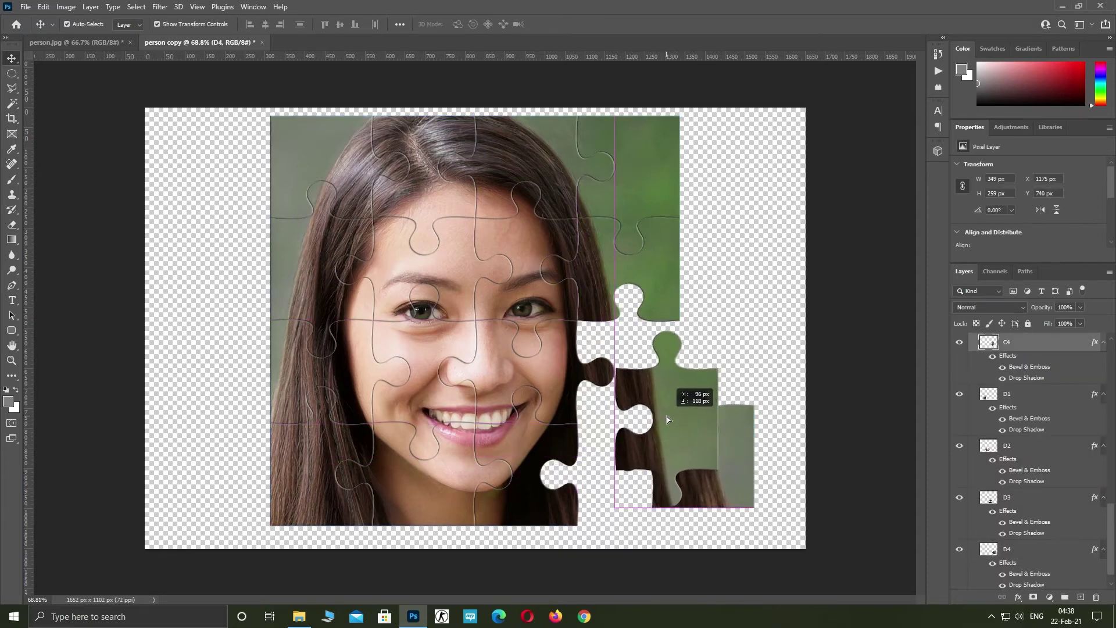
pyautogui.hotkey('ctrl', 't')
pyautogui.moveTo(735, 349); pyautogui.dragTo(755, 418)
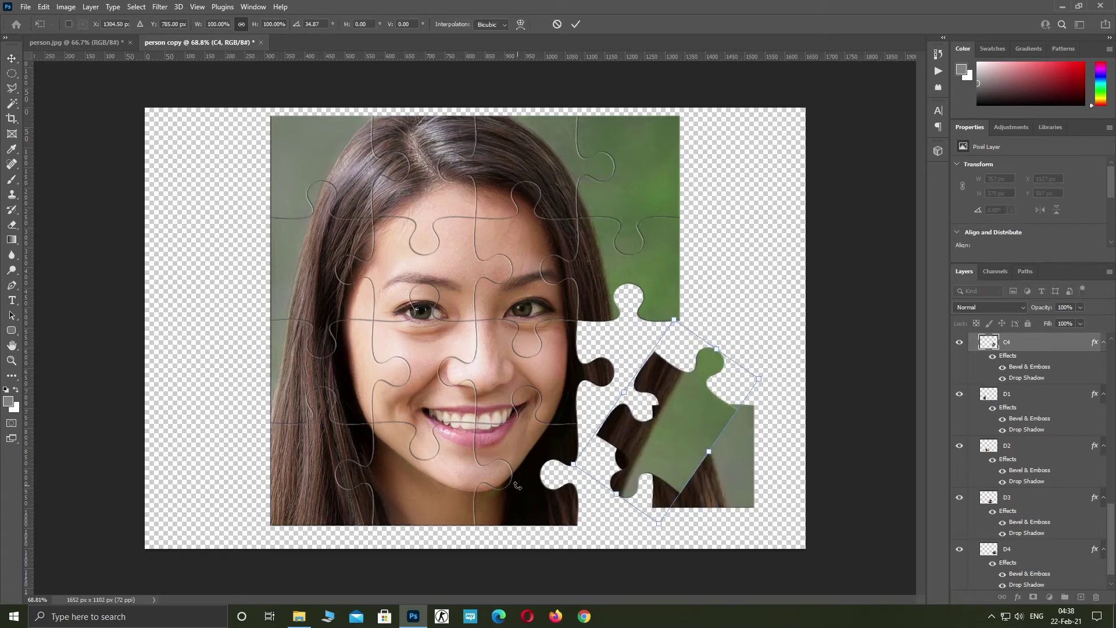
pyautogui.click(575, 24)
# Move piece D3 right among the loose pieces and rotate it to about 141°
pyautogui.click(532, 515)
pyautogui.moveTo(532, 515); pyautogui.dragTo(649, 501)
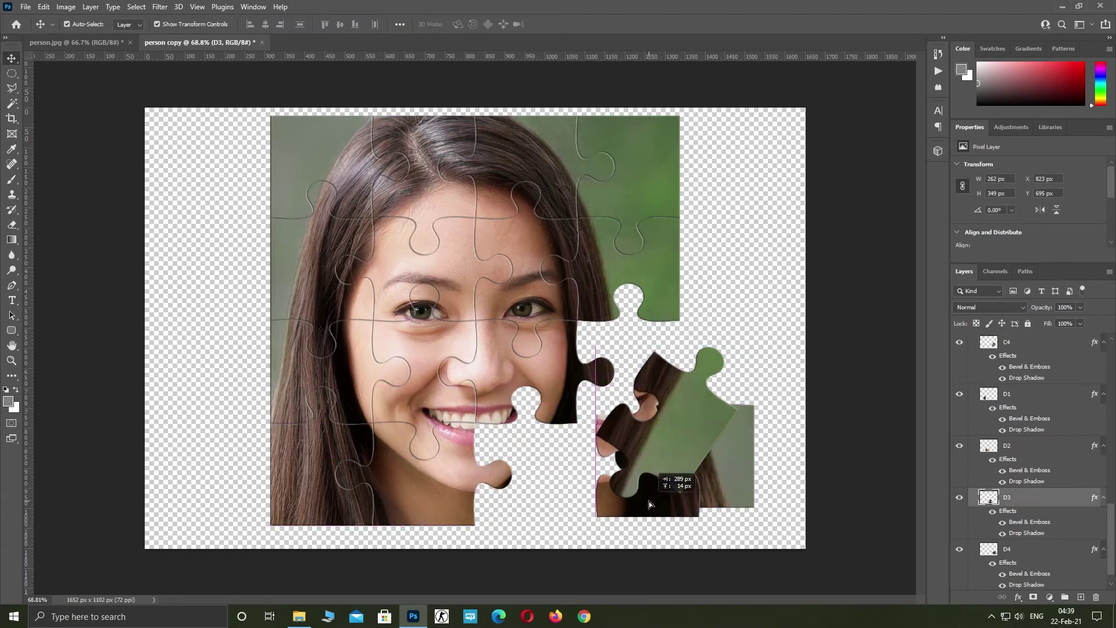
pyautogui.hotkey('ctrl', 't')
pyautogui.moveTo(714, 540); pyautogui.dragTo(584, 439)
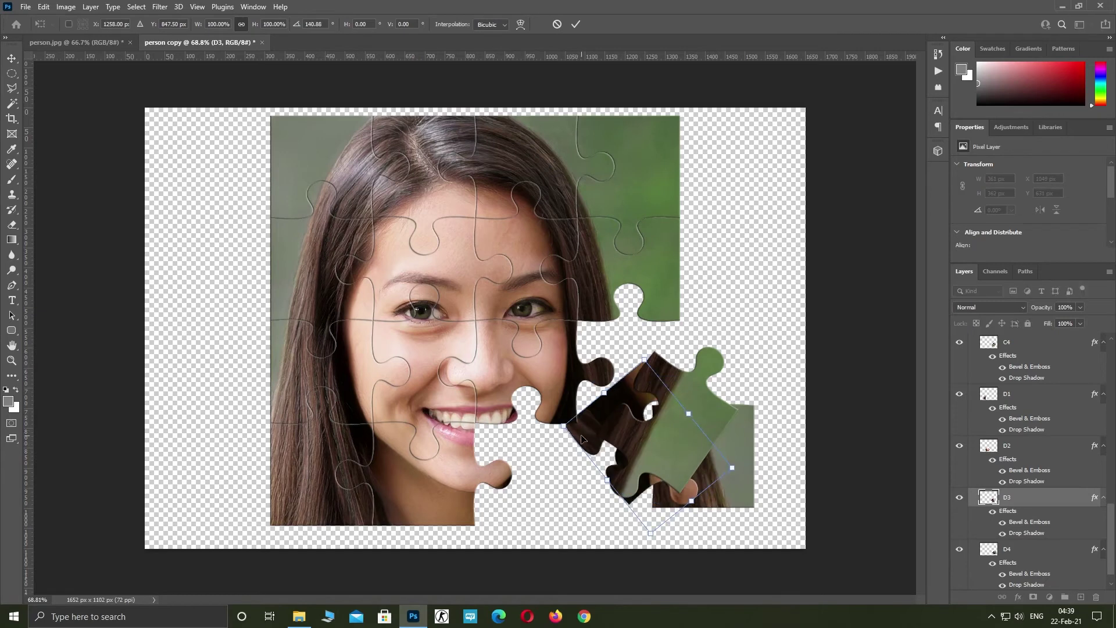
pyautogui.moveTo(674, 492); pyautogui.dragTo(694, 508)
pyautogui.click(576, 23)
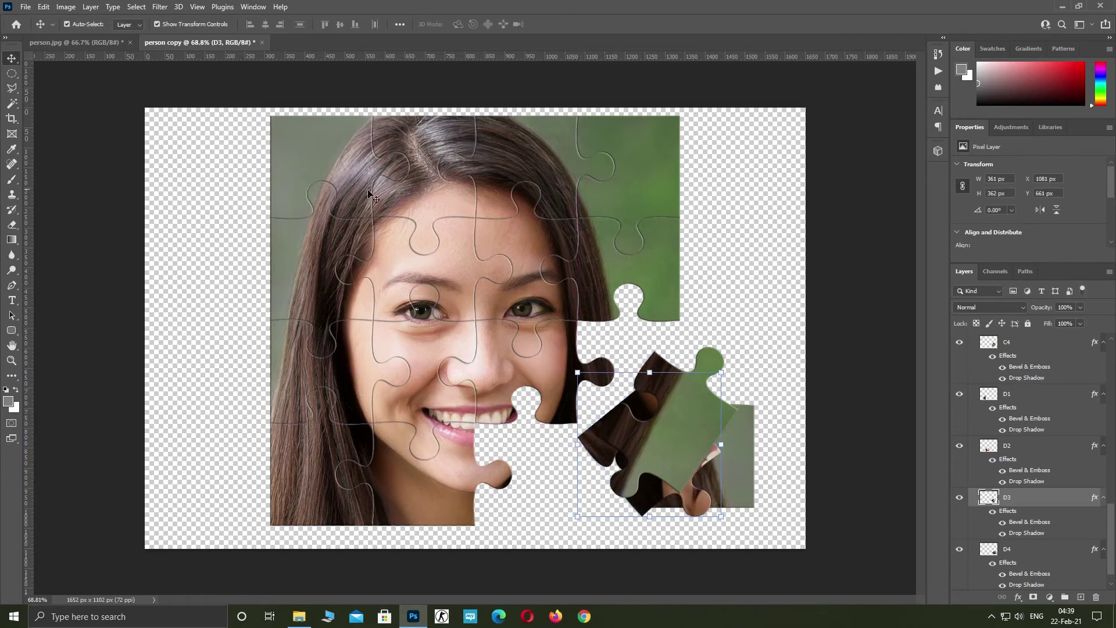
# Turn off Auto-Select, then collapse and select Group 1 in the Layers panel
pyautogui.click(66, 24)
pyautogui.scroll(10, 1114, 530)
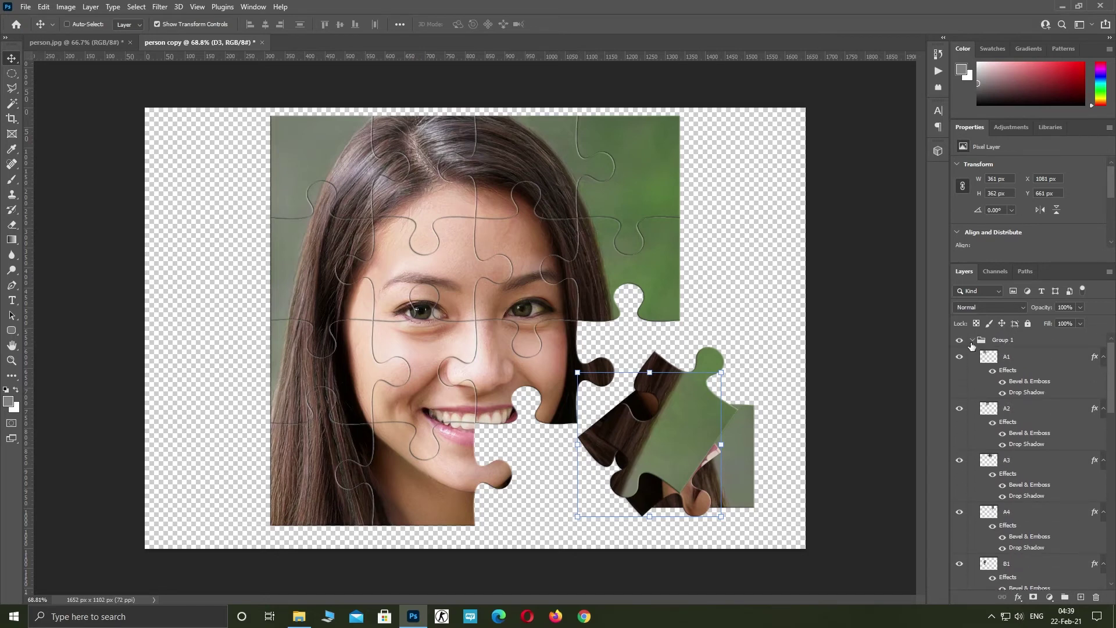
pyautogui.click(971, 342)
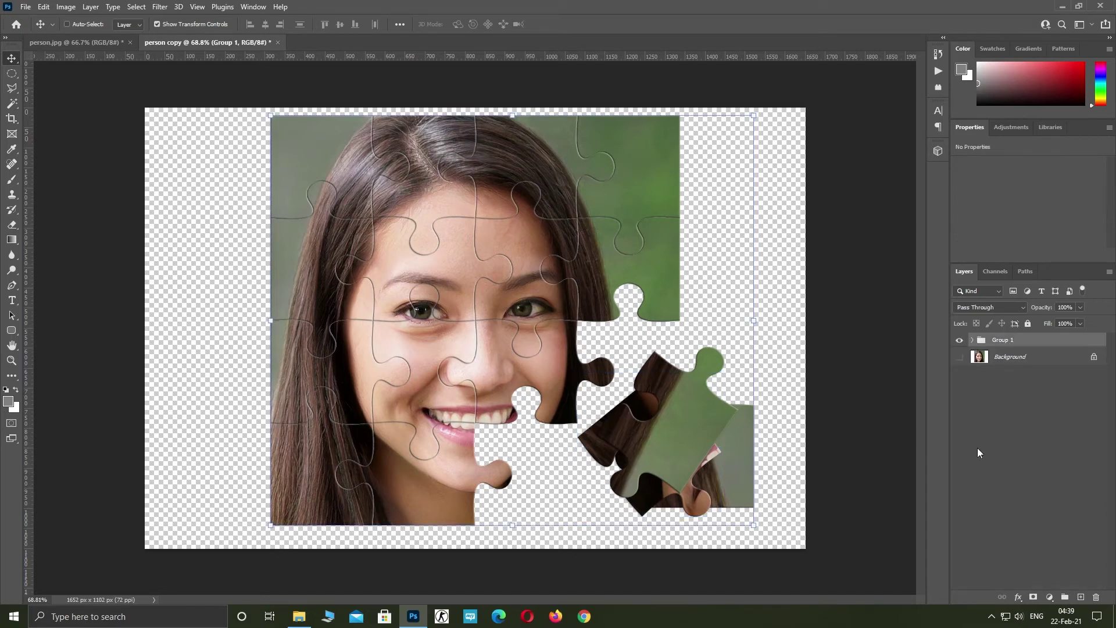
# Place White-Texture-HD-Backgrounds-5 from the Desktop over the whole canvas, placing its layer below Group 1
pyautogui.click(299, 616)
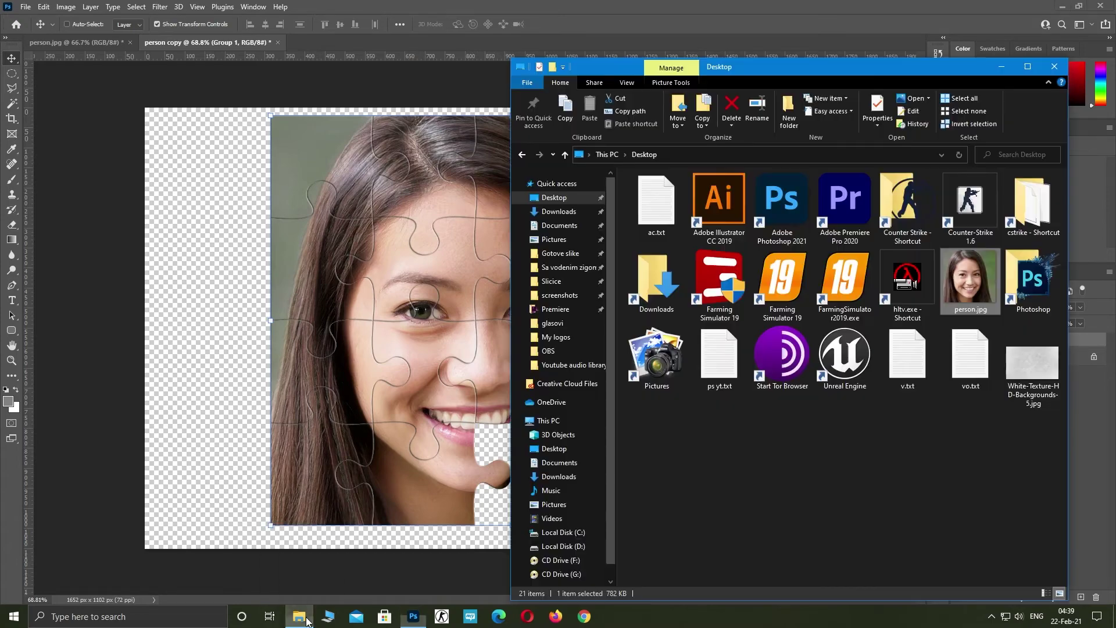
pyautogui.moveTo(1027, 364); pyautogui.dragTo(419, 337)
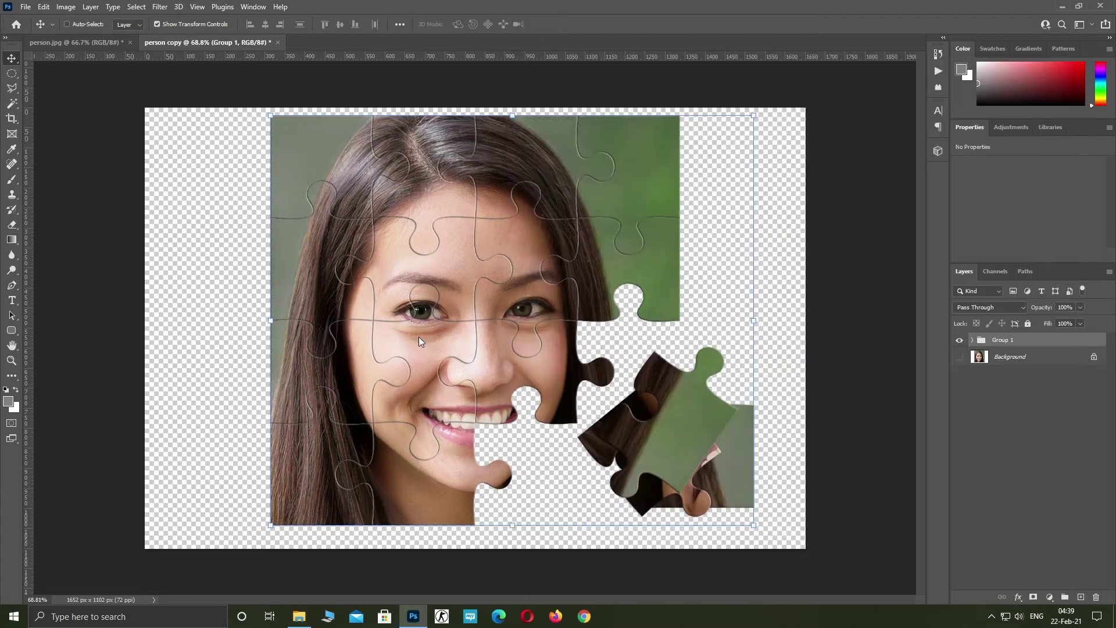
pyautogui.moveTo(478, 147); pyautogui.dragTo(488, 105)
pyautogui.moveTo(476, 508); pyautogui.dragTo(484, 548)
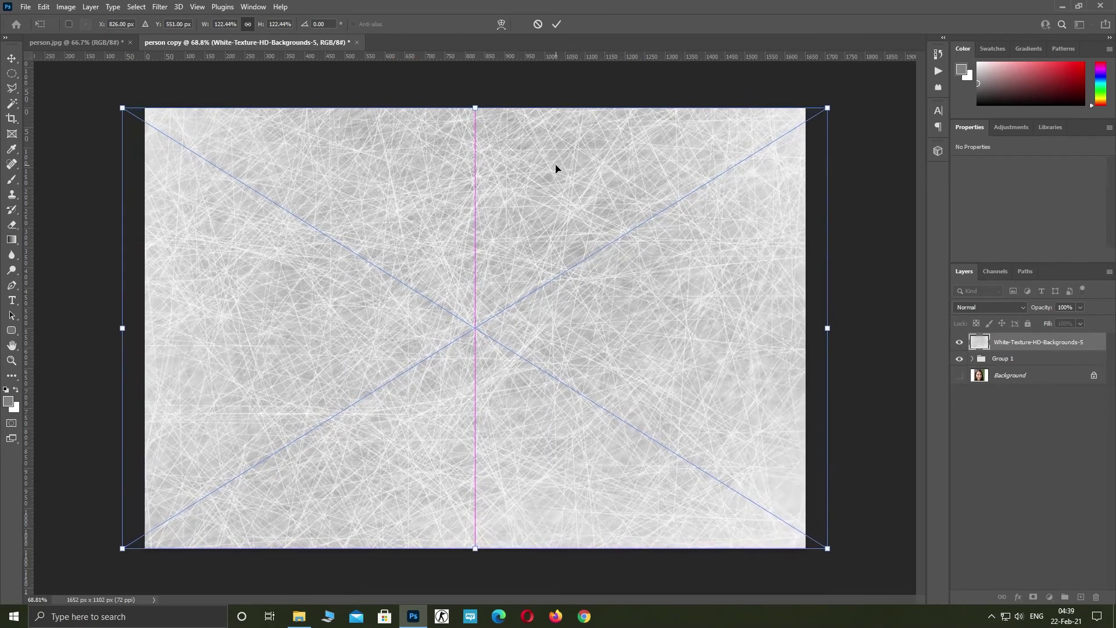
pyautogui.click(557, 24)
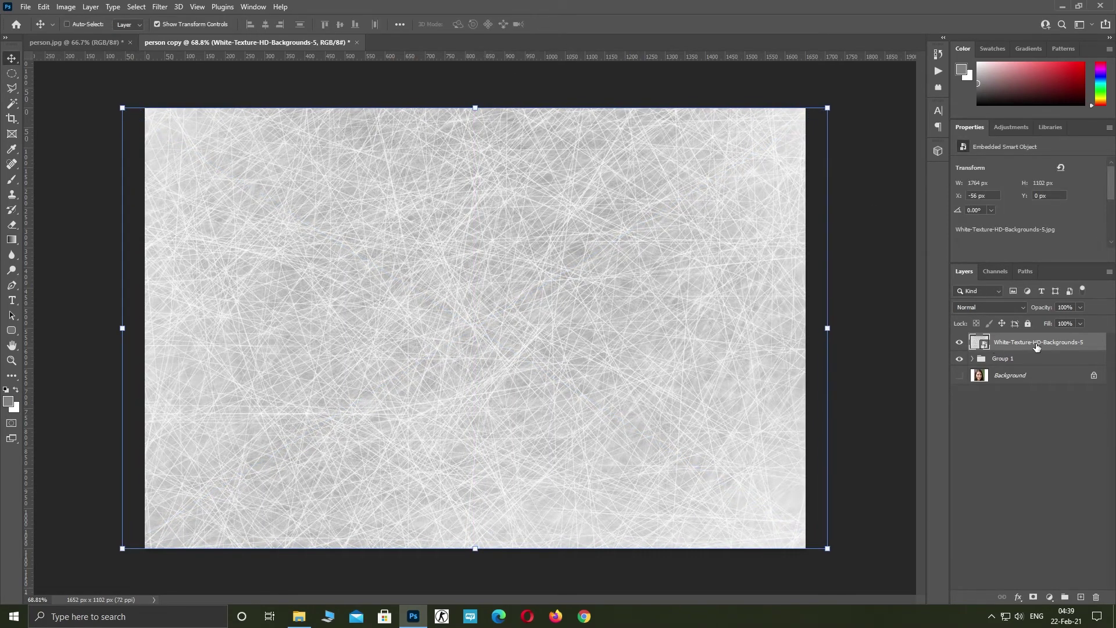
pyautogui.moveTo(1037, 344); pyautogui.dragTo(1034, 369)
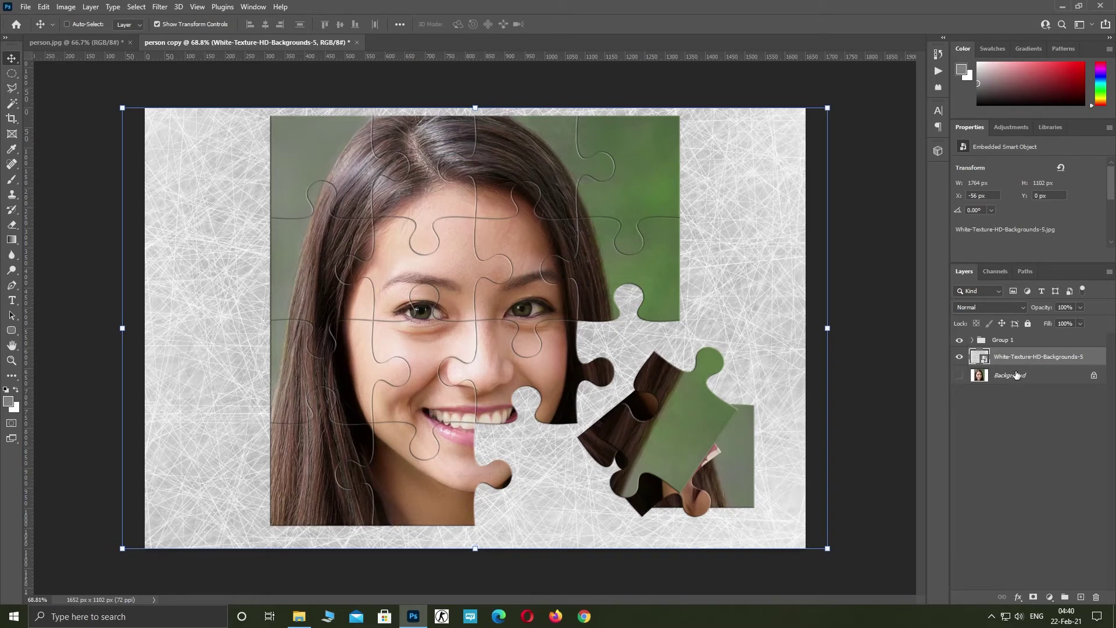
# Perspective-distort the texture layer so its bottom edge widens to about 2737 px
pyautogui.scroll(-3, 596, 349)
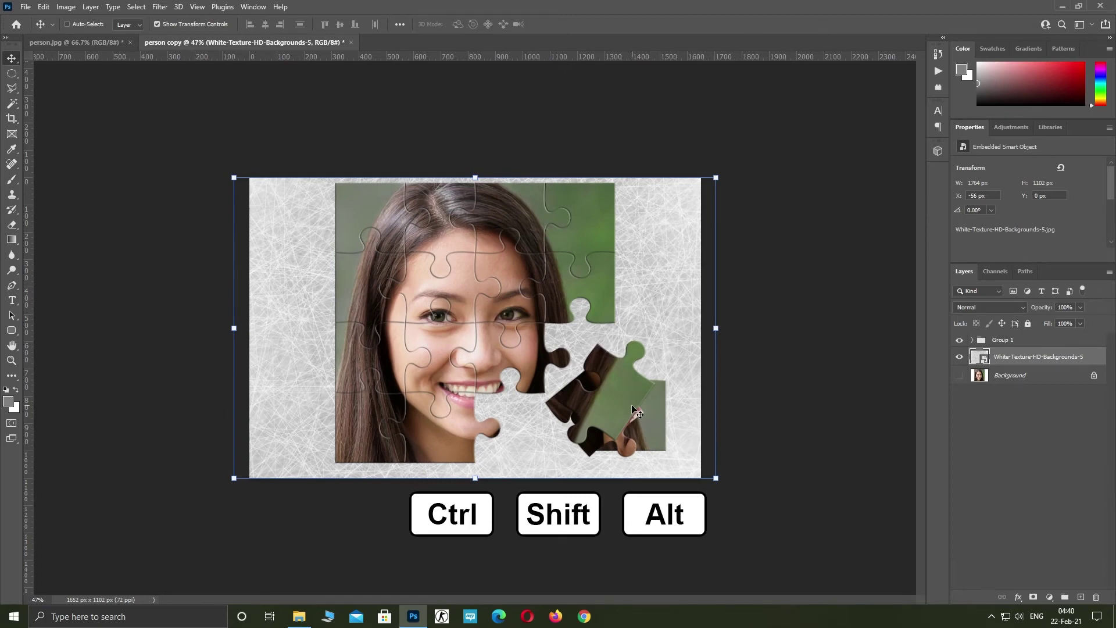
pyautogui.press('ctrl')
pyautogui.moveTo(717, 181); pyautogui.dragTo(706, 183)
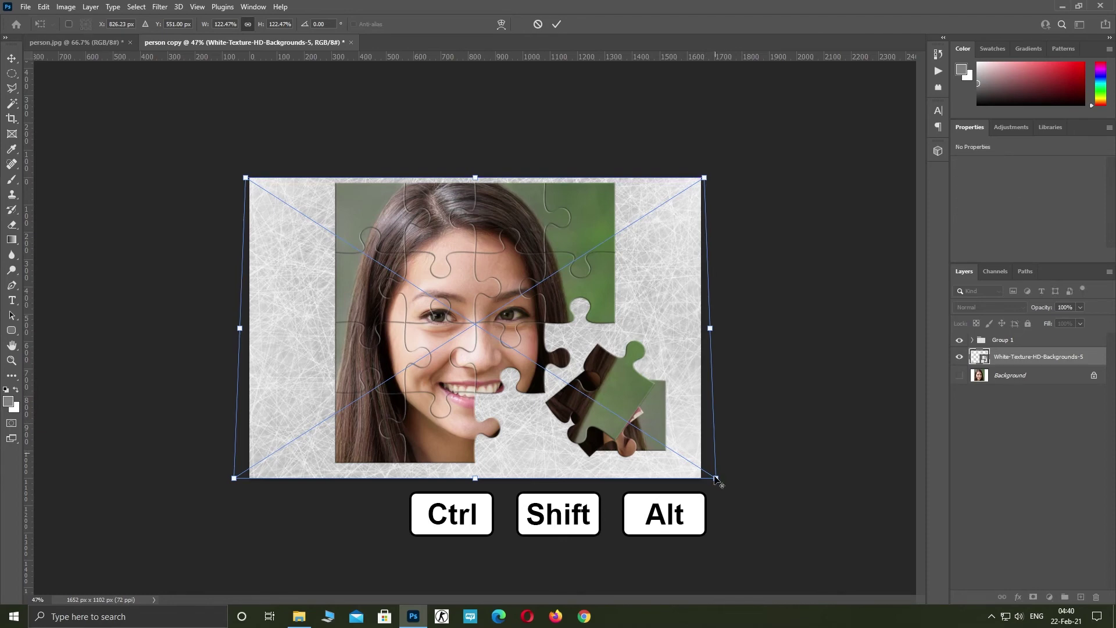
pyautogui.moveTo(716, 480); pyautogui.dragTo(848, 480)
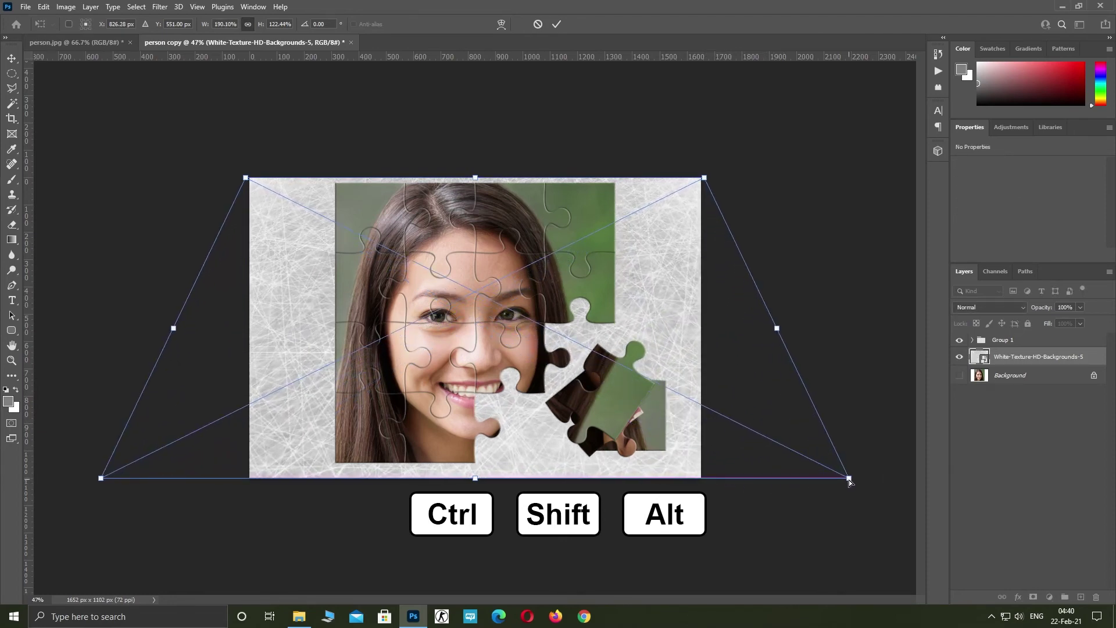
pyautogui.click(558, 24)
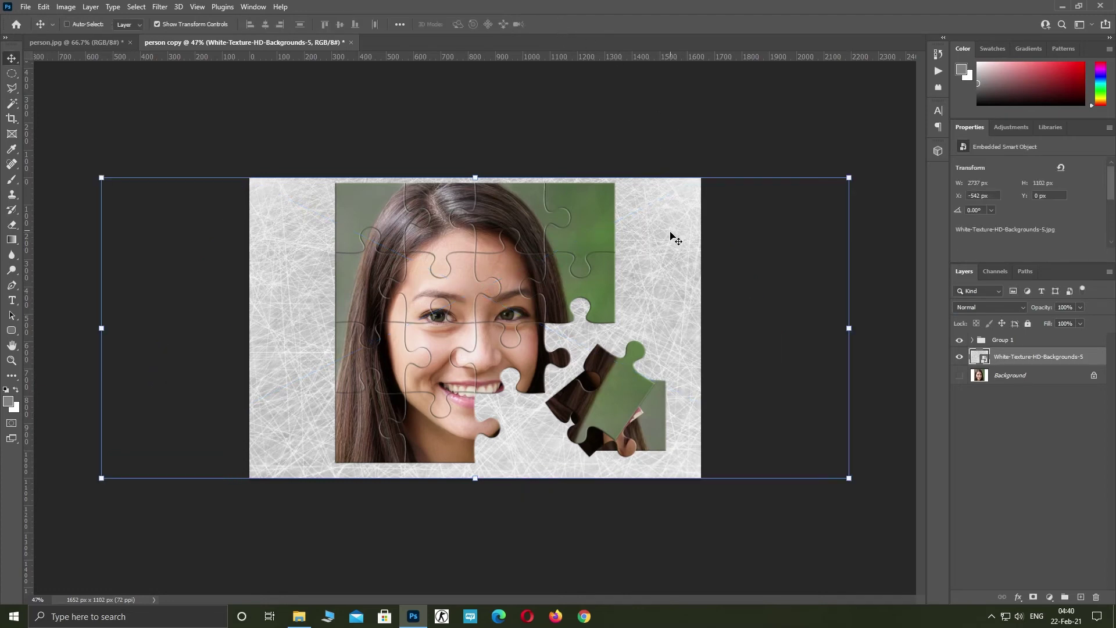
pyautogui.click(982, 343)
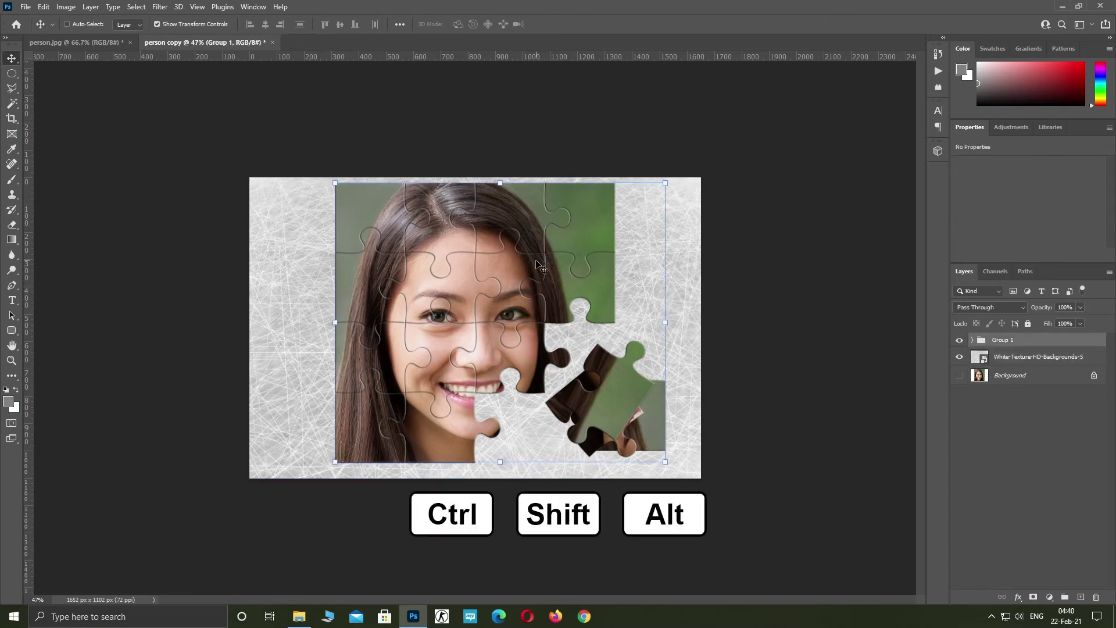
# Perspective-transform Group 1 with a narrower, lowered top edge, then move it up and left
pyautogui.press('ctrl')
pyautogui.moveTo(665, 187); pyautogui.dragTo(640, 189)
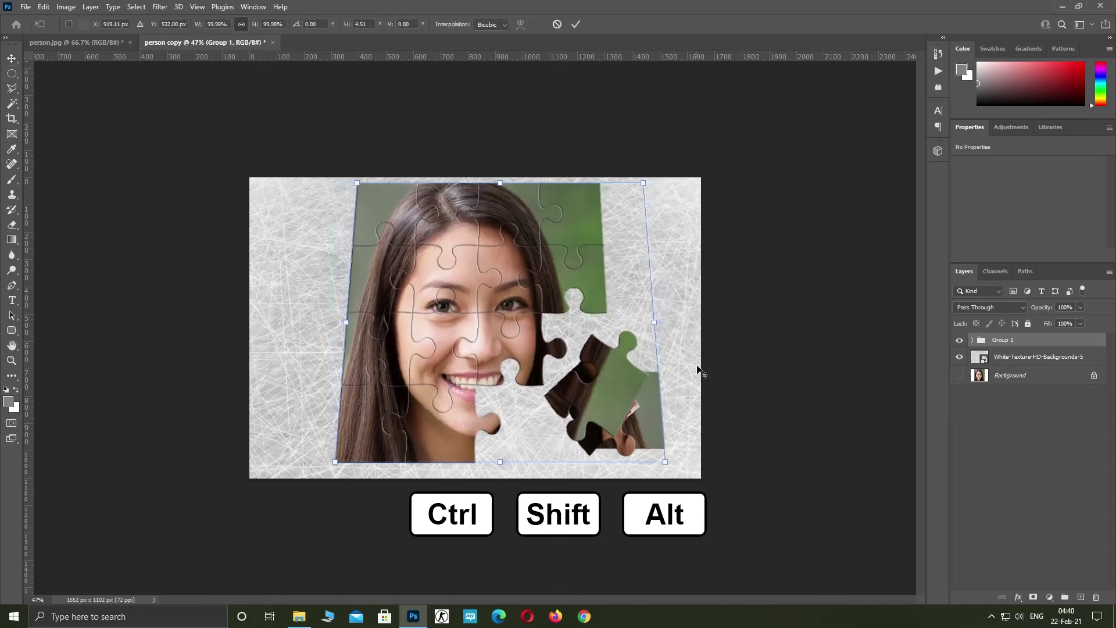
pyautogui.moveTo(665, 462); pyautogui.dragTo(705, 462)
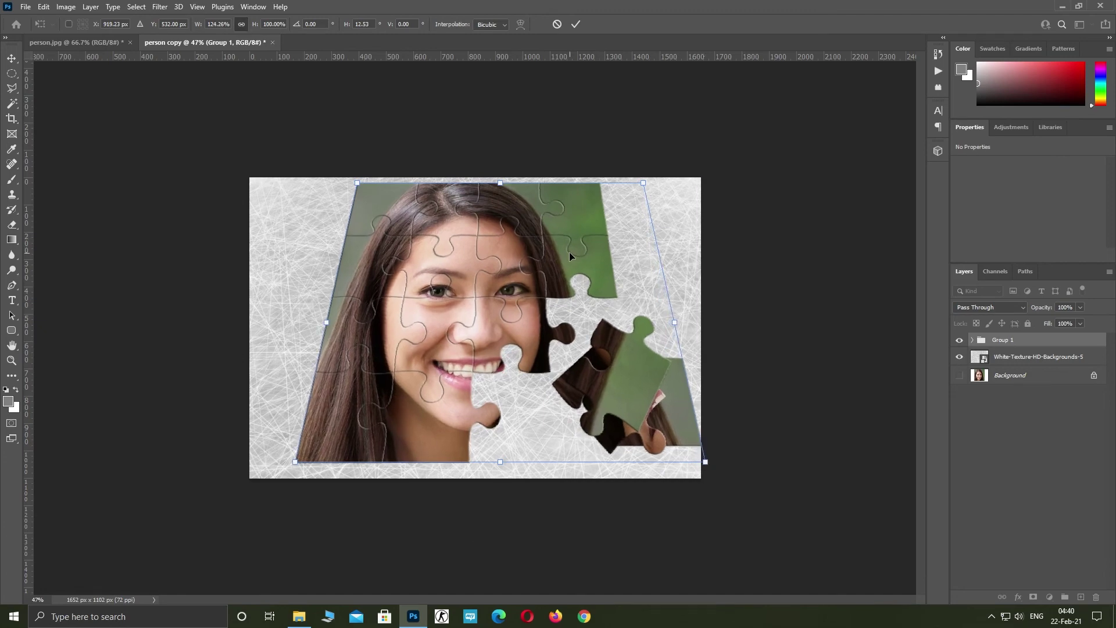
pyautogui.press('shift')
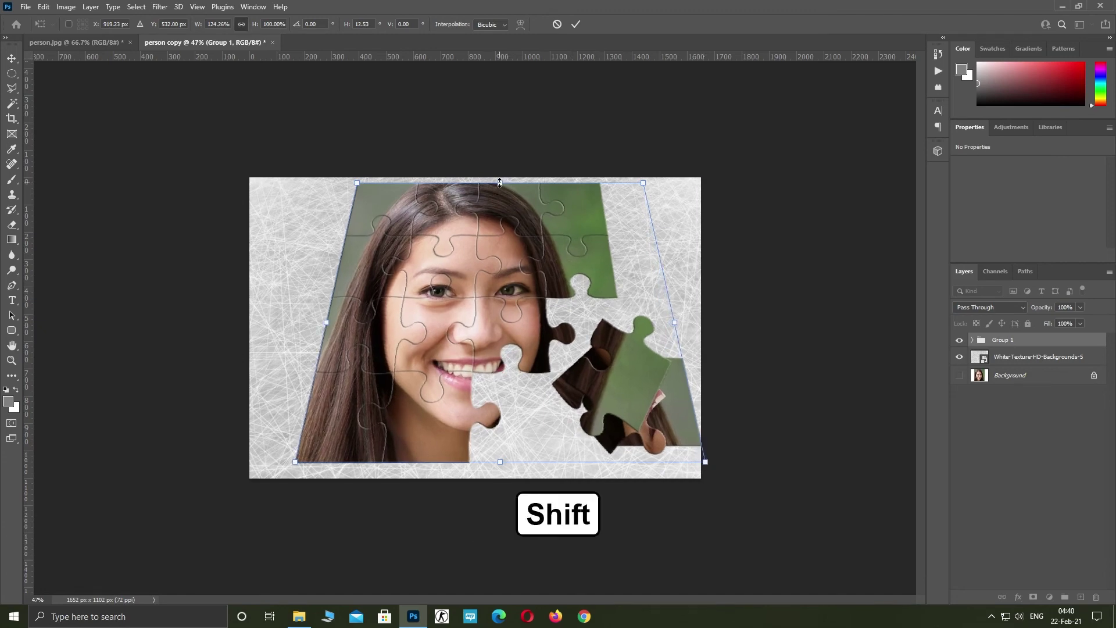
pyautogui.moveTo(500, 183); pyautogui.dragTo(501, 231)
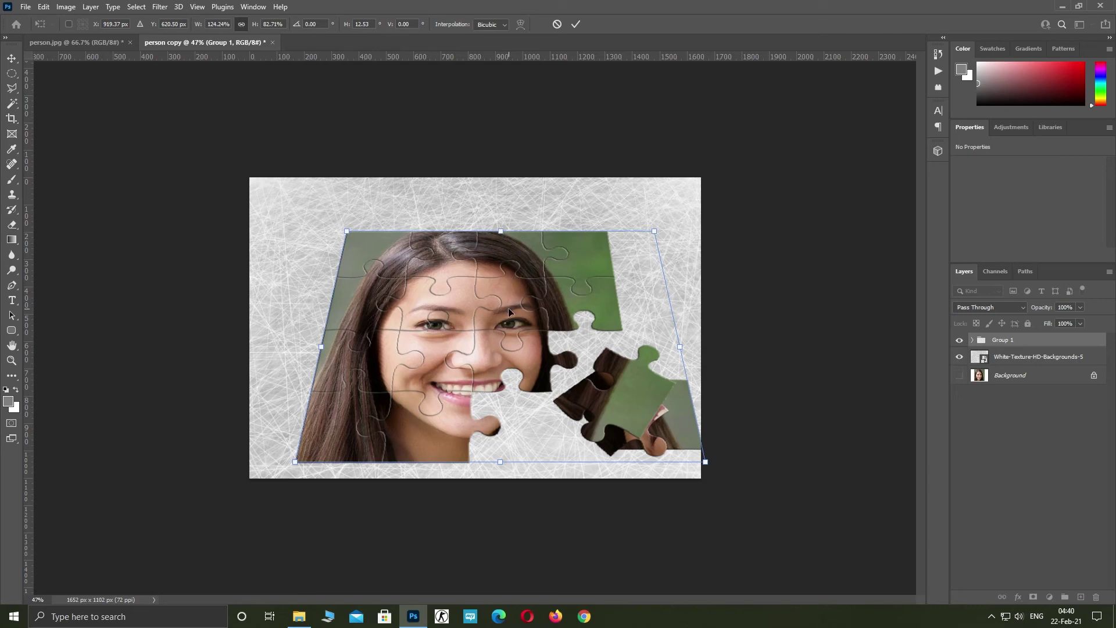
pyautogui.click(575, 25)
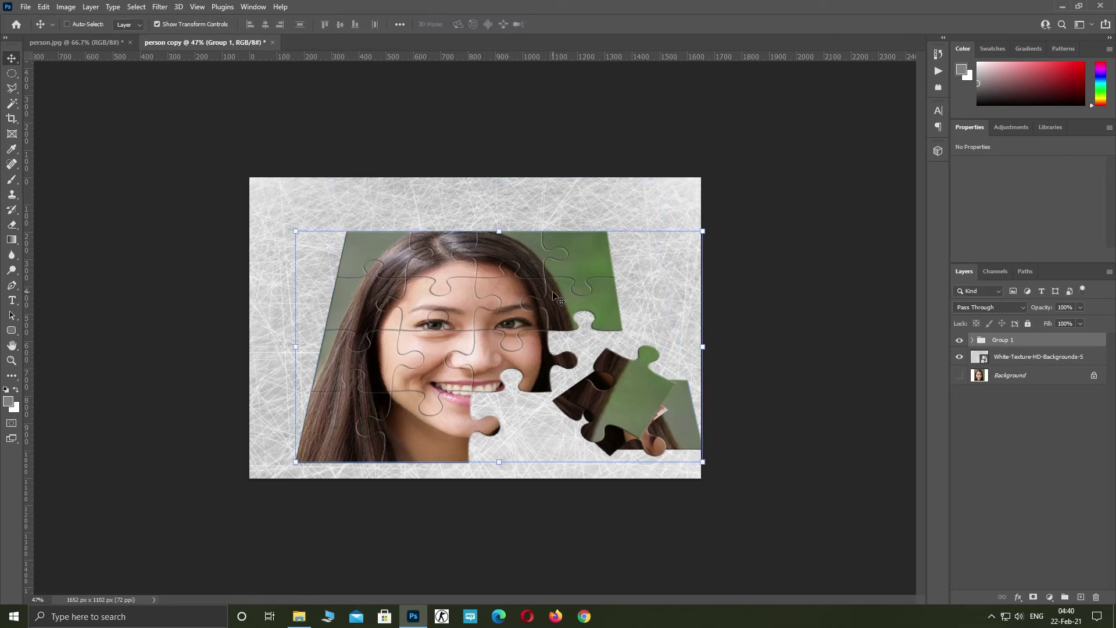
pyautogui.moveTo(582, 331); pyautogui.dragTo(528, 269)
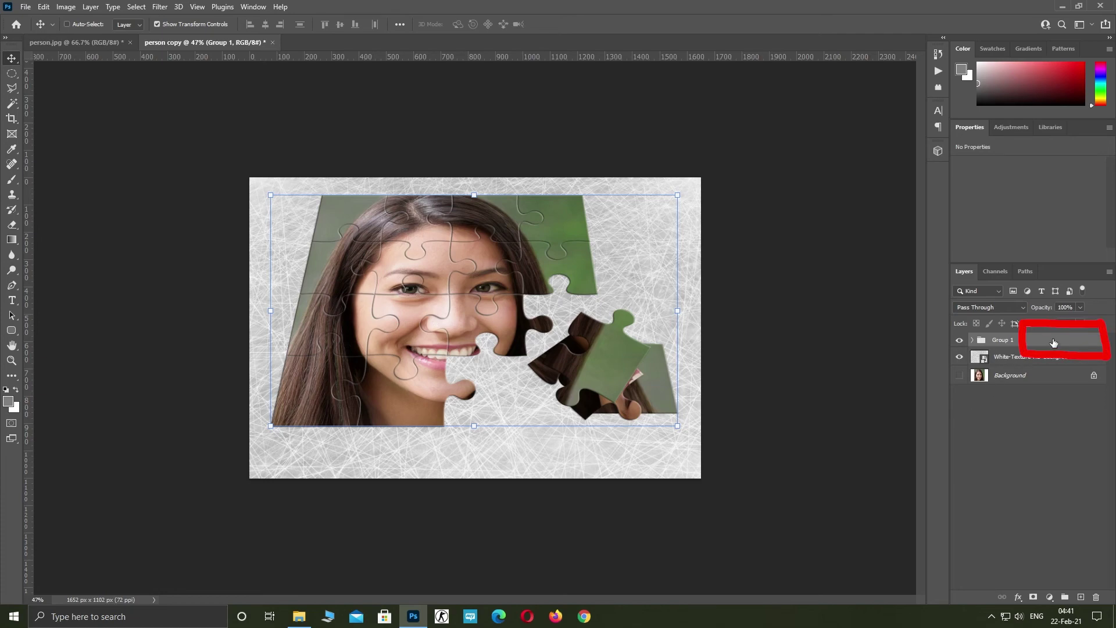
# Add a Drop Shadow to Group 1 with 5 px distance, 5 px size and a 45° angle
pyautogui.doubleClick(1054, 341)
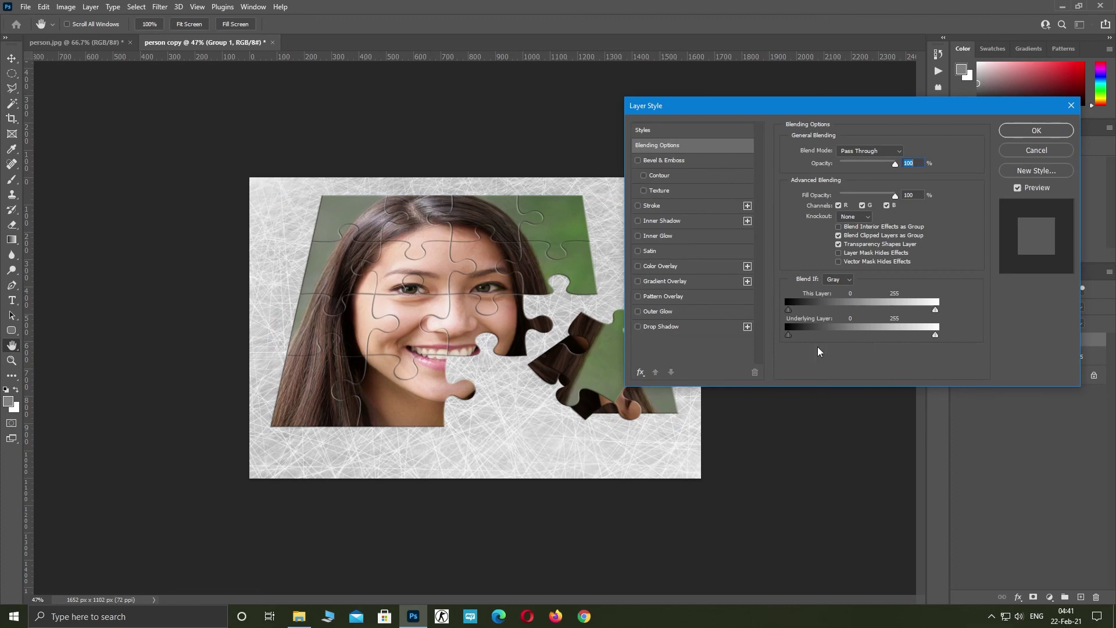
pyautogui.click(671, 327)
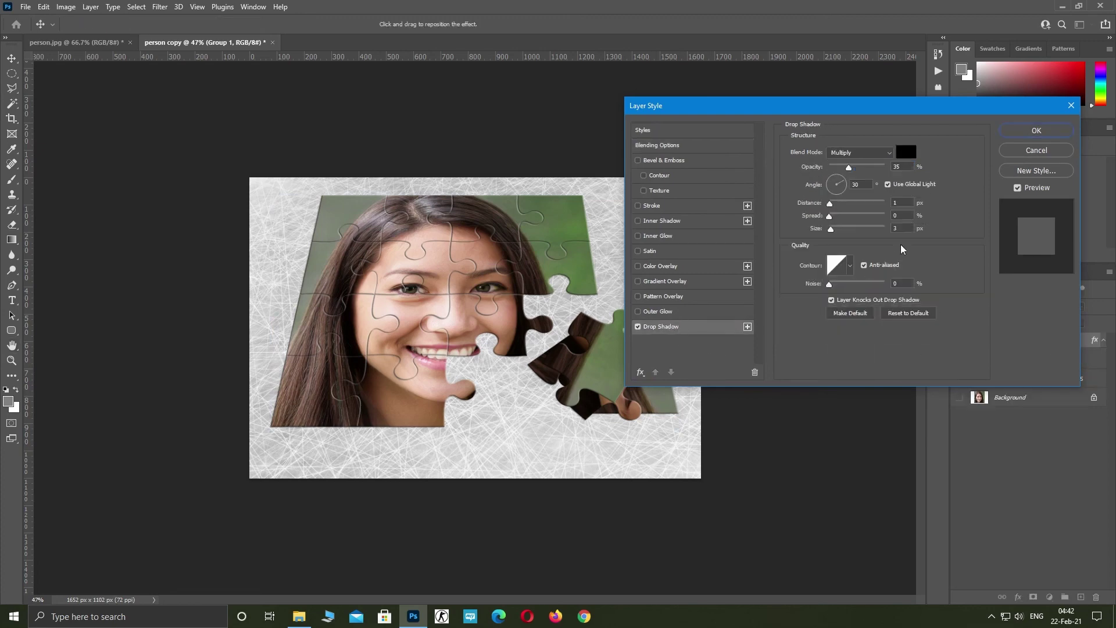
pyautogui.click(892, 203)
pyautogui.write('5')
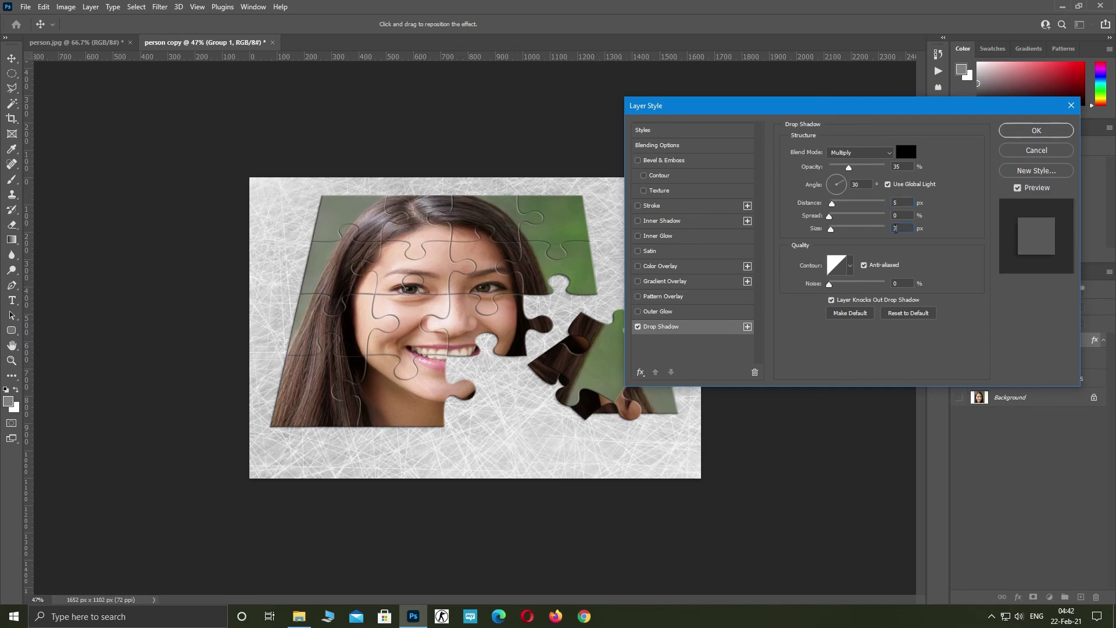
pyautogui.write('5')
pyautogui.click(843, 179)
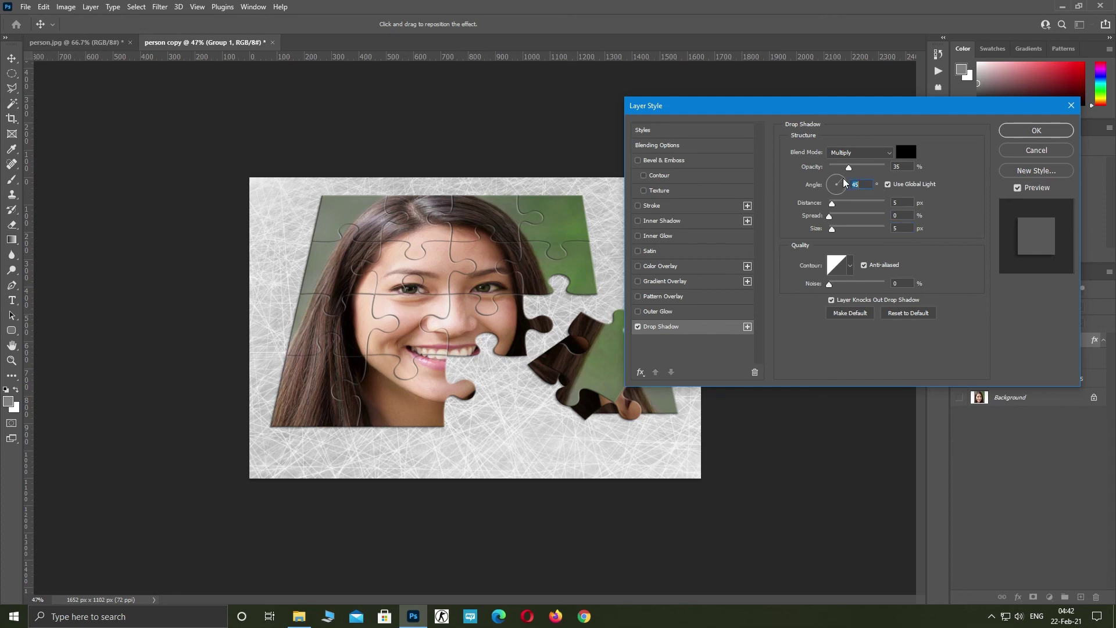
# Confirm the drop shadow, hide transform controls, and fit the composition on screen
pyautogui.click(1042, 130)
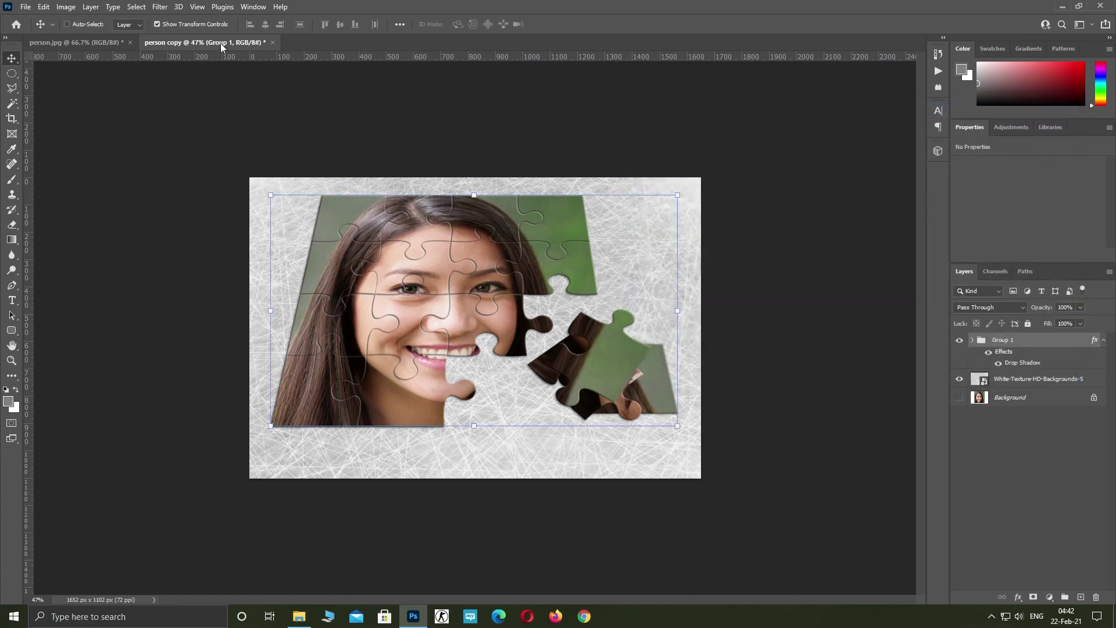
pyautogui.click(211, 25)
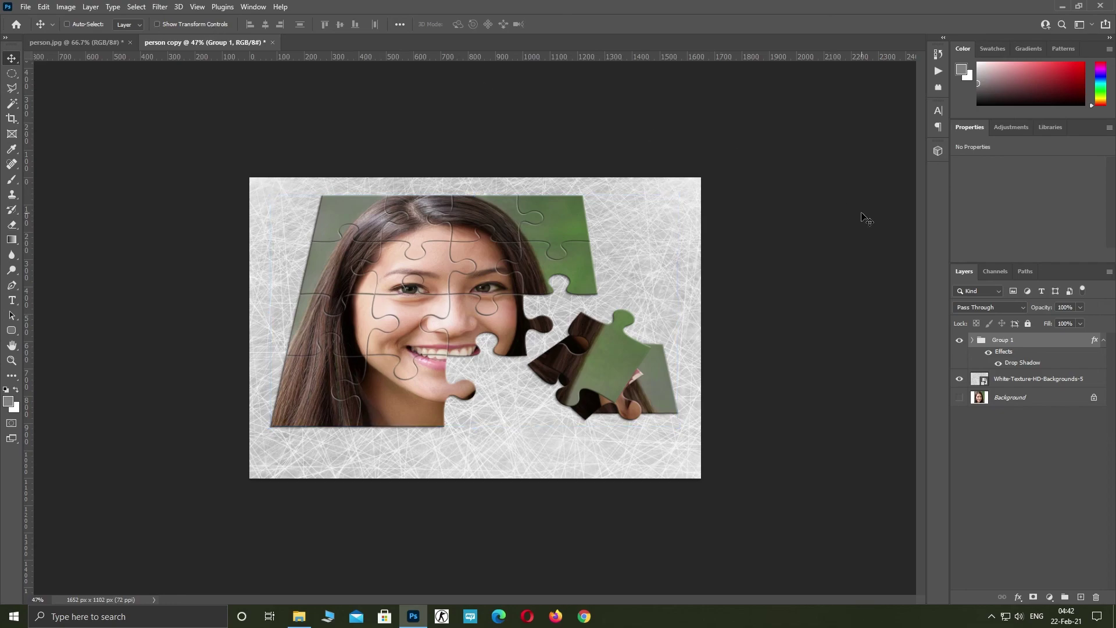
pyautogui.hotkey('ctrl', '0')
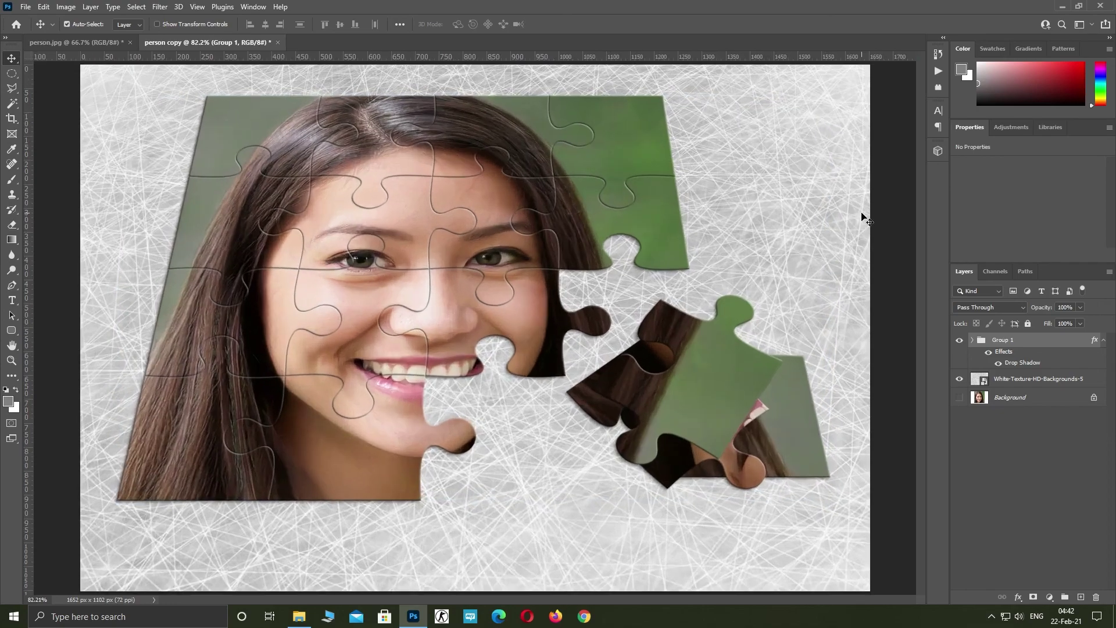